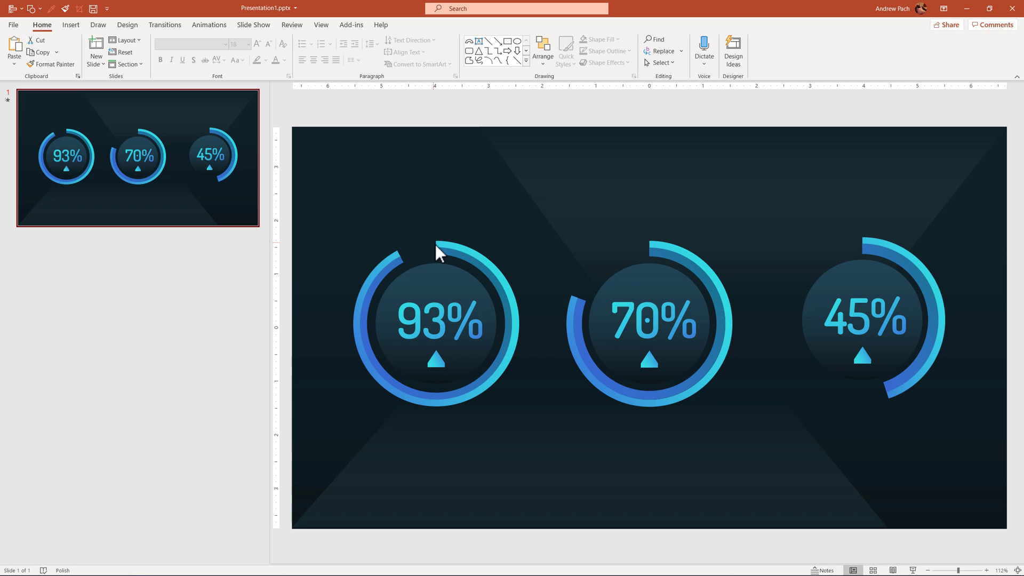
On the Animations tab, confirm the 93% ring on the three-donut slide uses the Wheel effect
click(215, 24)
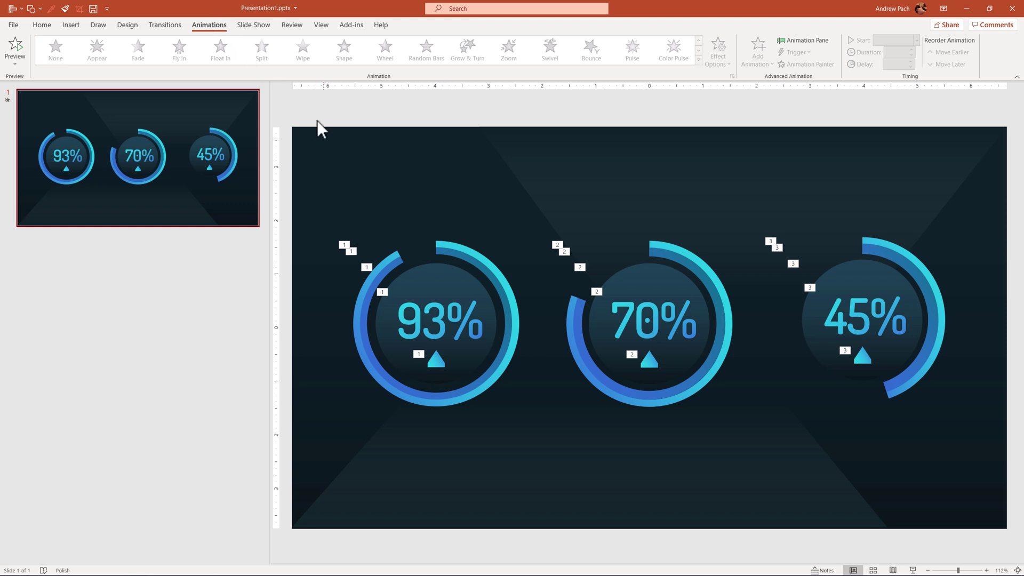
click(446, 247)
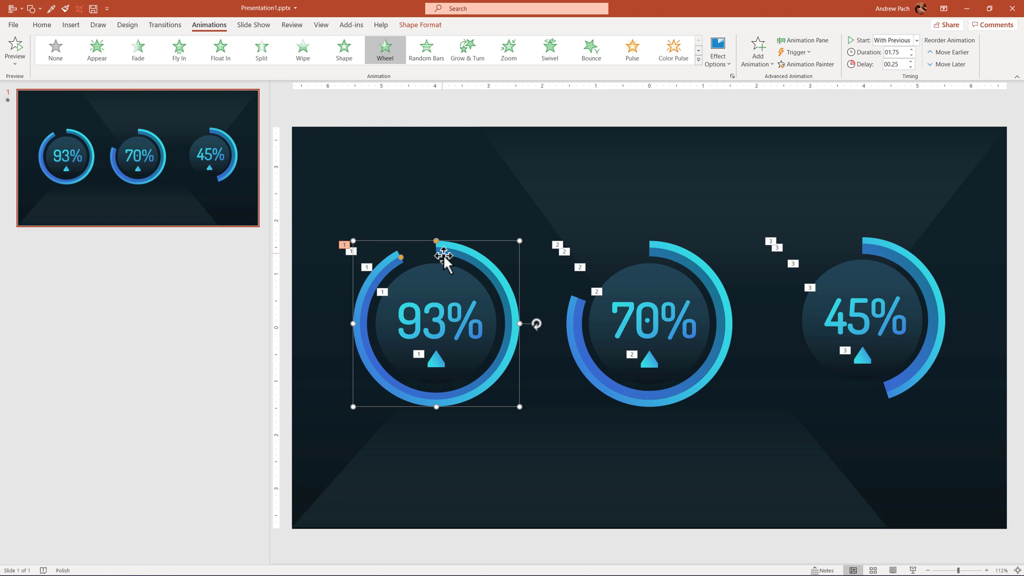
click(143, 281)
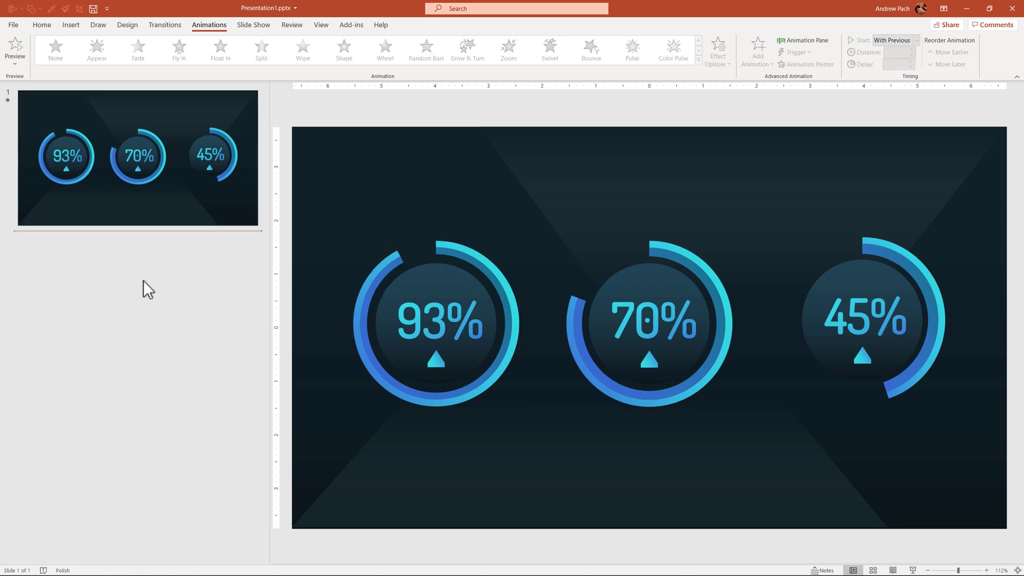
right_click(143, 279)
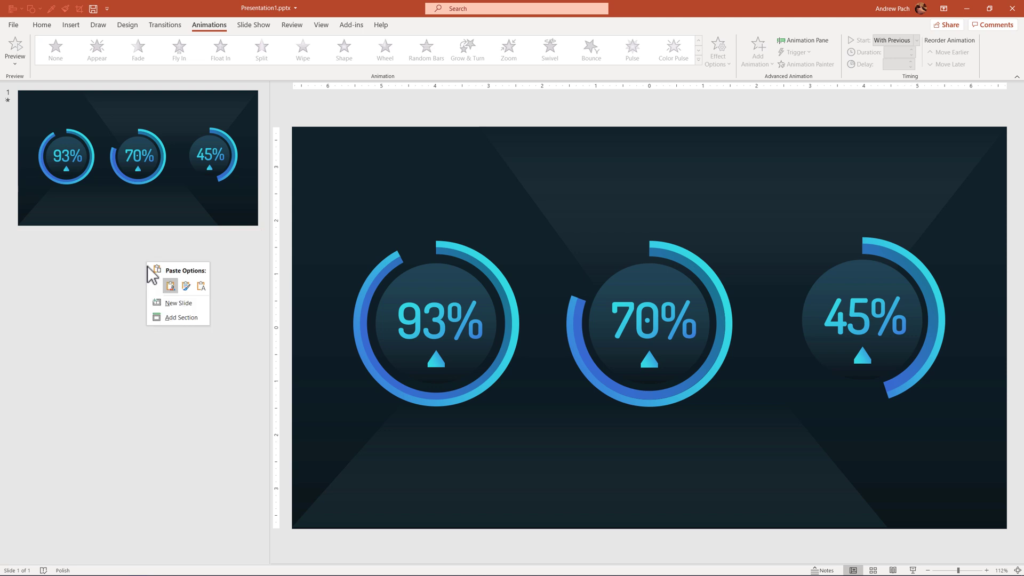
Add a blank slide 2 with a gradient-fill background and dock PowerPoint to the left half
click(171, 302)
right_click(532, 194)
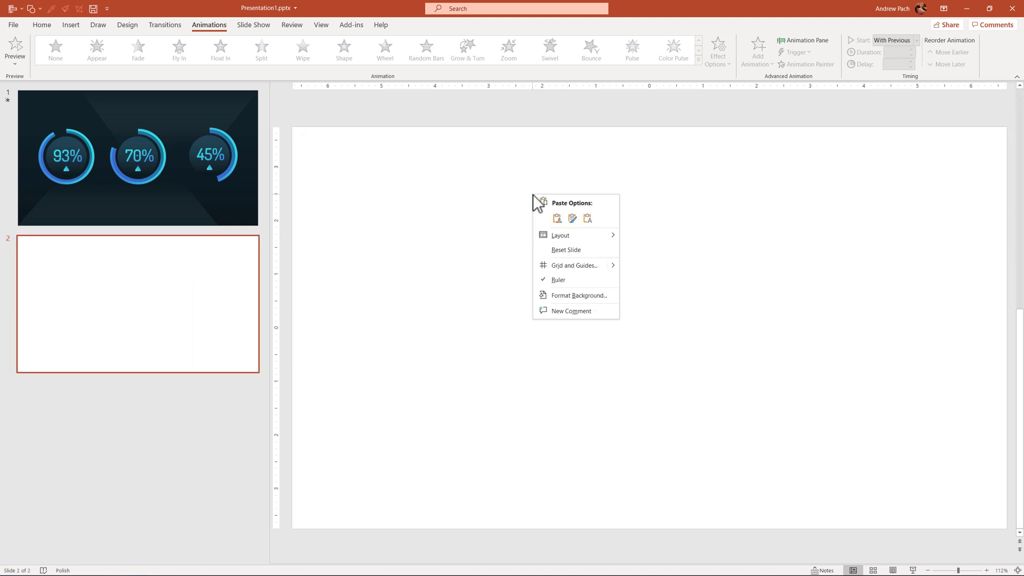
click(588, 294)
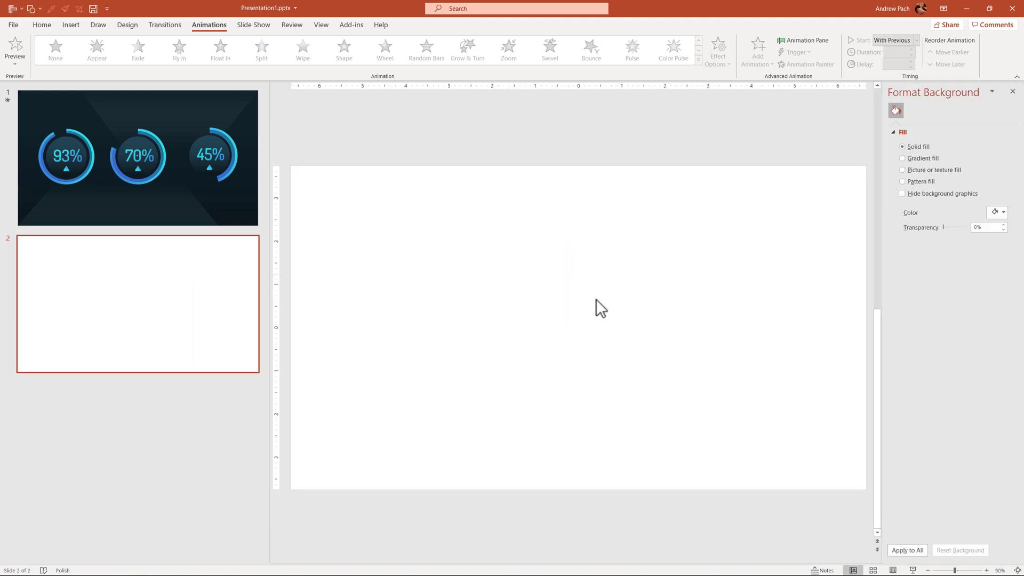
click(923, 159)
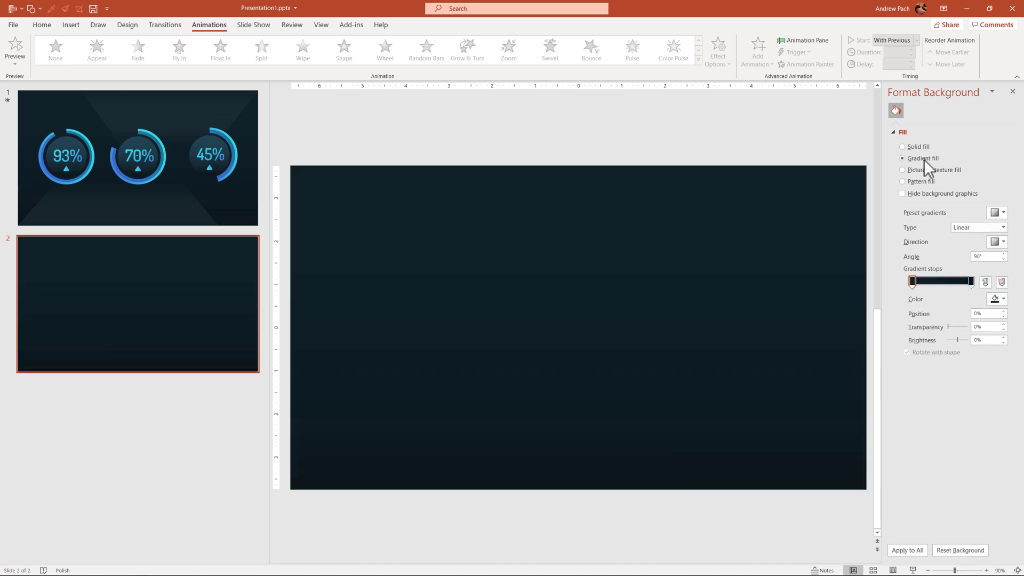
click(911, 281)
drag(743, 11, 0, 102)
Show all uiGradients swatches beside PowerPoint and pick the Eyedropper for the gradient stop colour
click(536, 12)
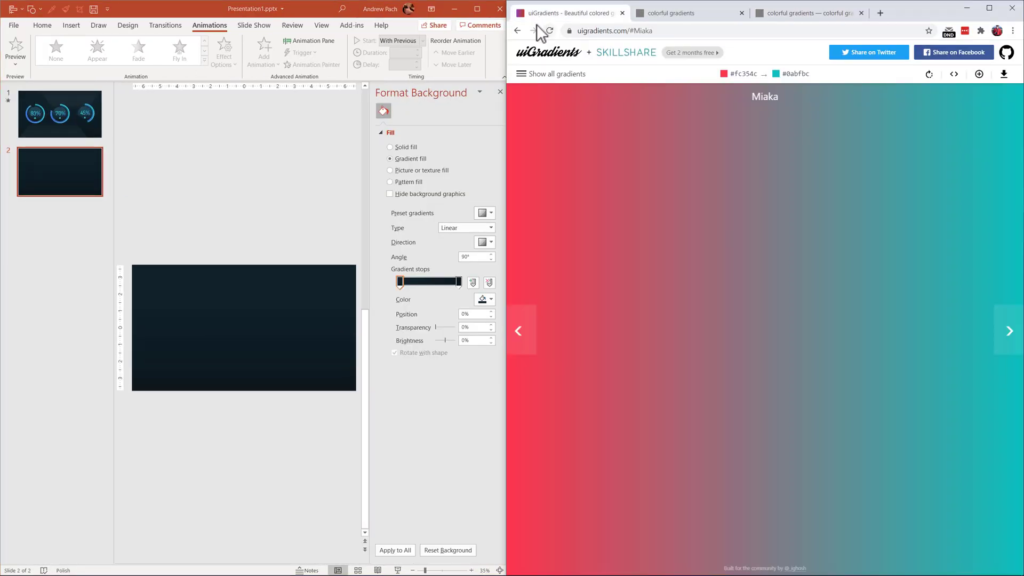
click(522, 79)
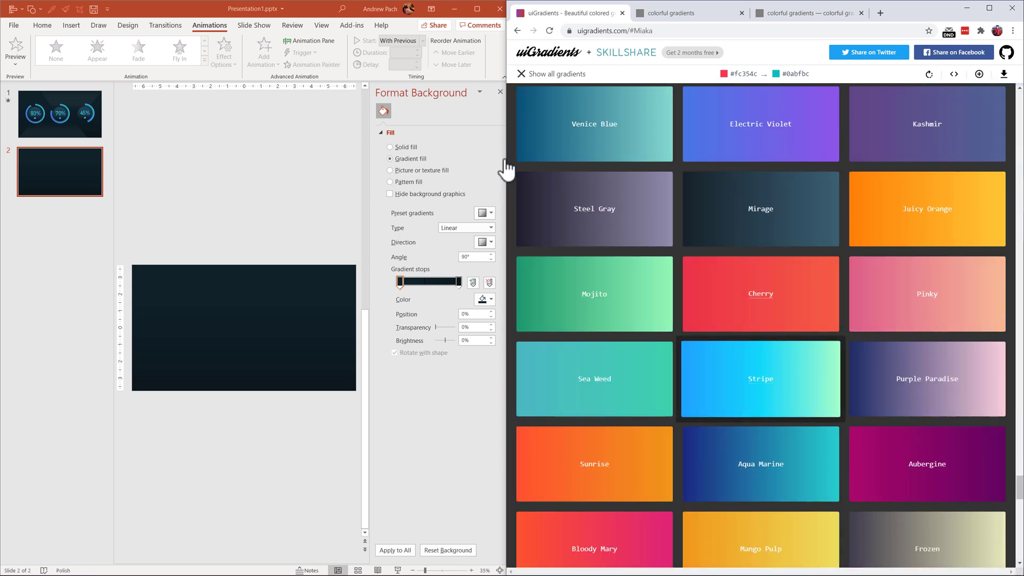
click(480, 299)
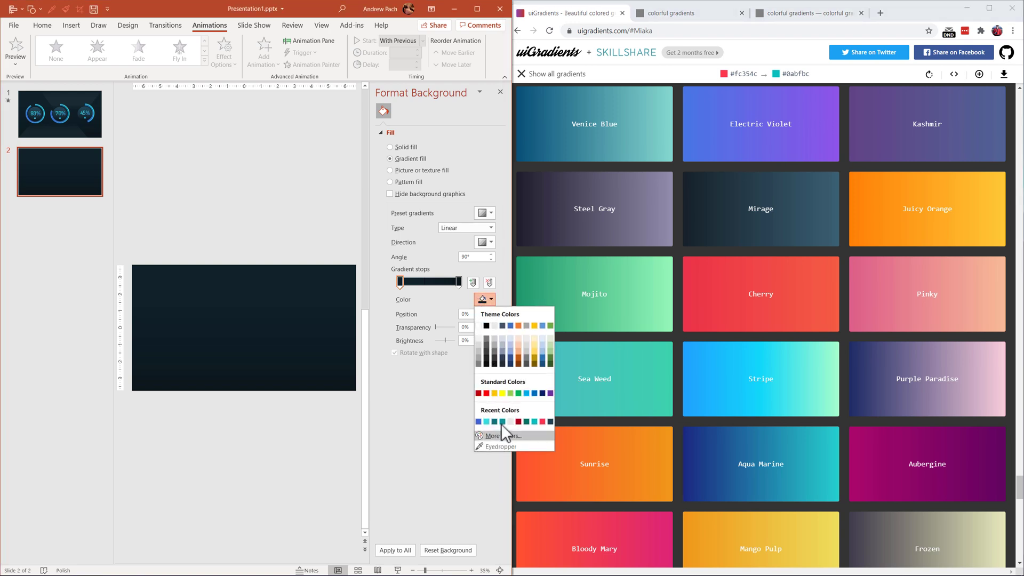
click(501, 445)
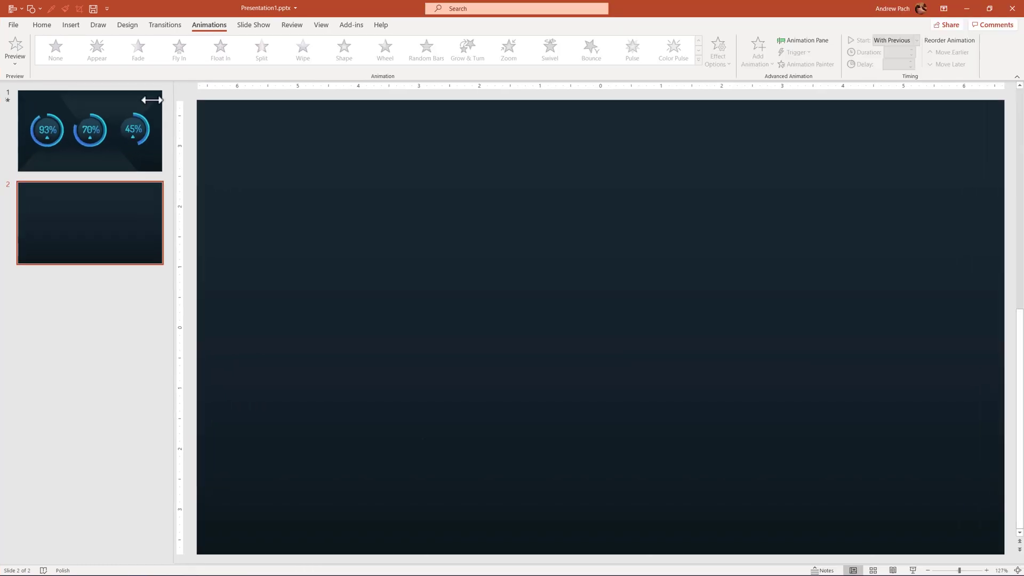
Insert a Block Arc on slide 2 and rotate it 90° into a right-facing half ring
drag(152, 100, 141, 98)
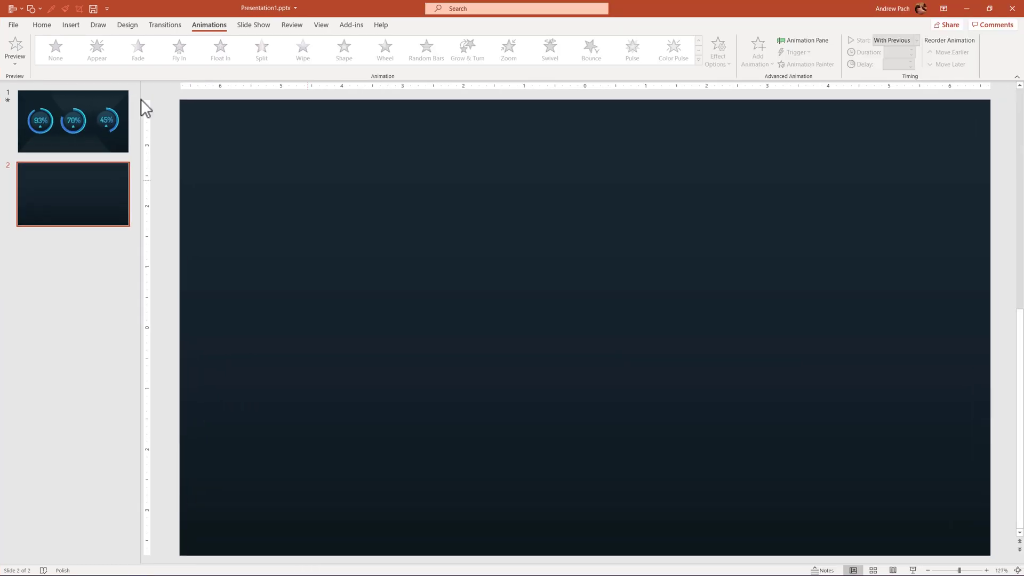
click(71, 25)
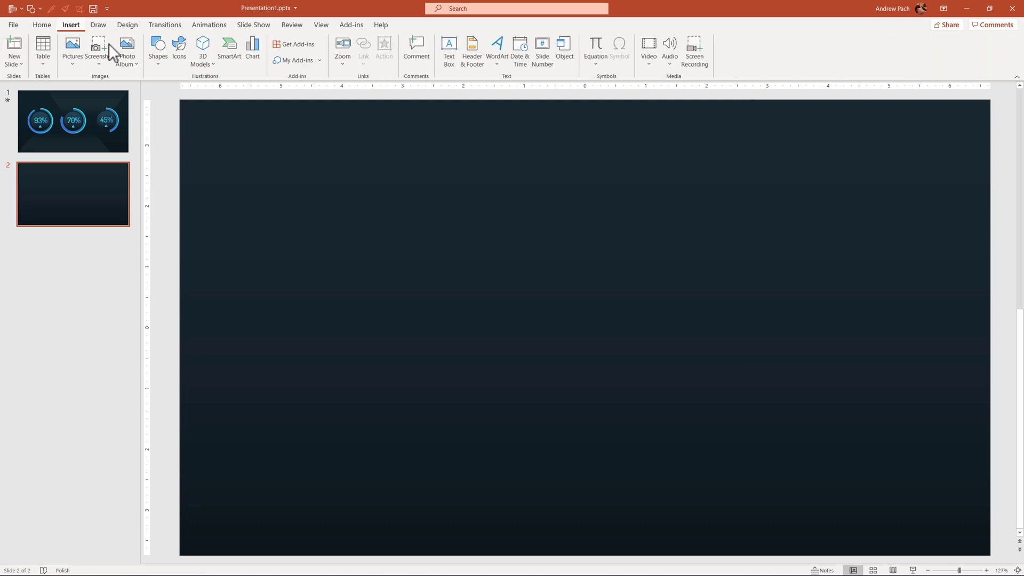
click(159, 63)
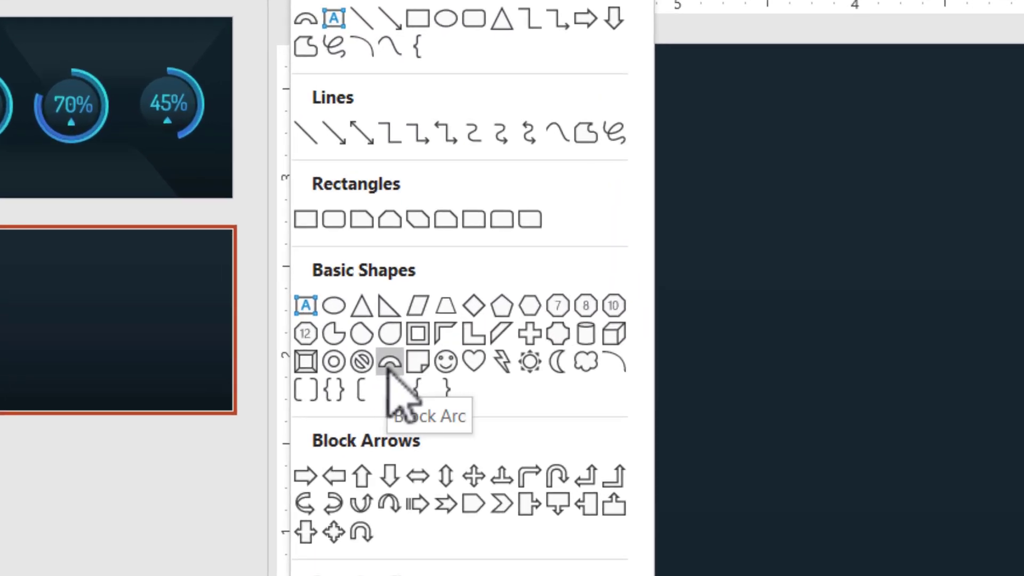
click(390, 362)
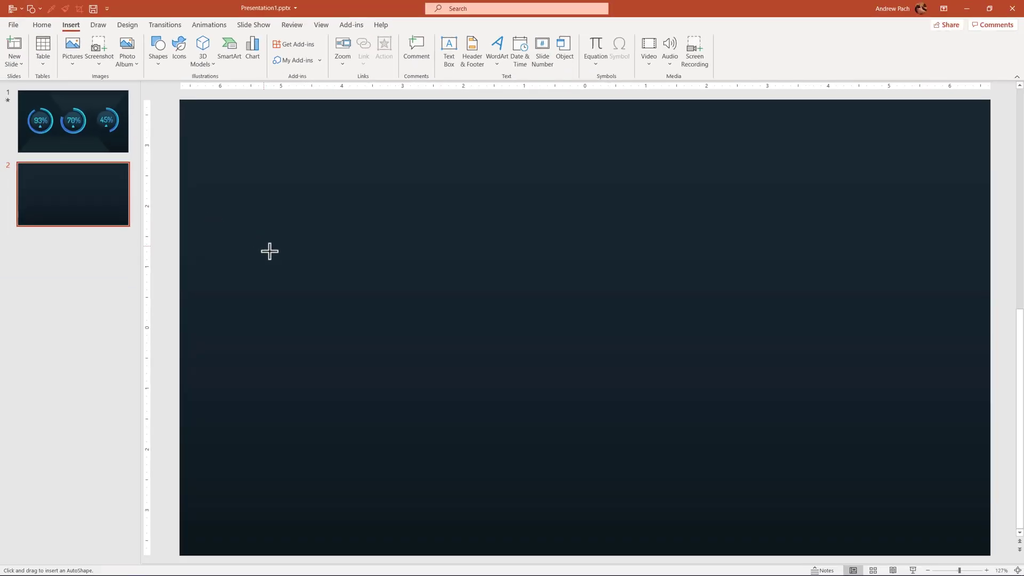
click(269, 252)
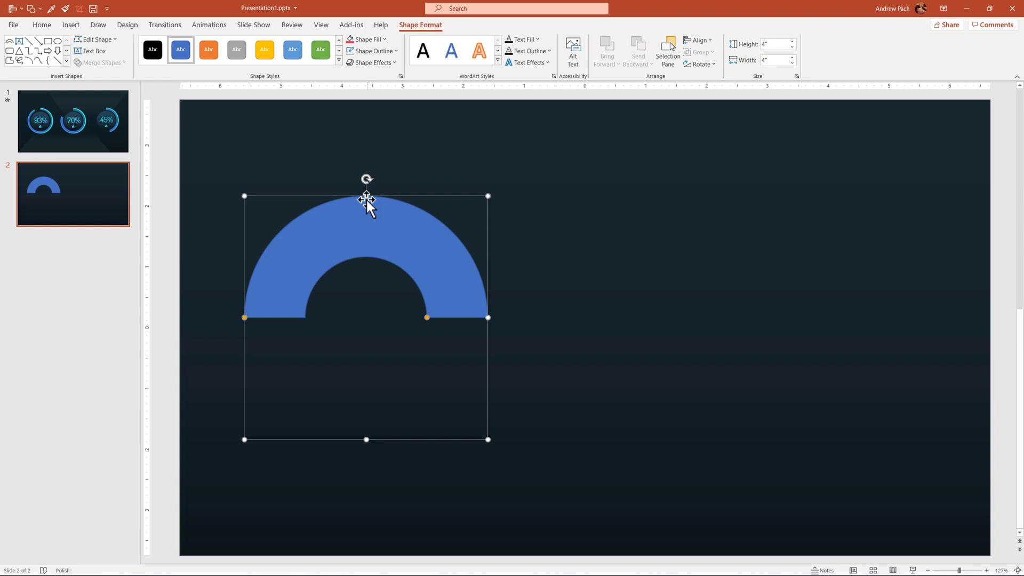
drag(366, 178, 528, 335)
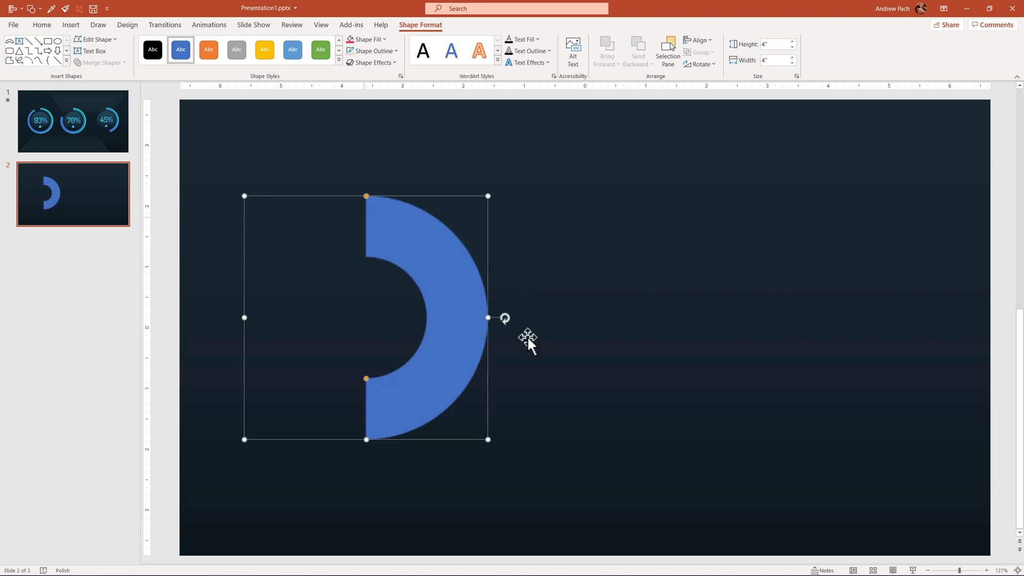
Thin the blue arc into a near-complete ring and nest a slightly smaller Ctrl+D duplicate inside
click(40, 119)
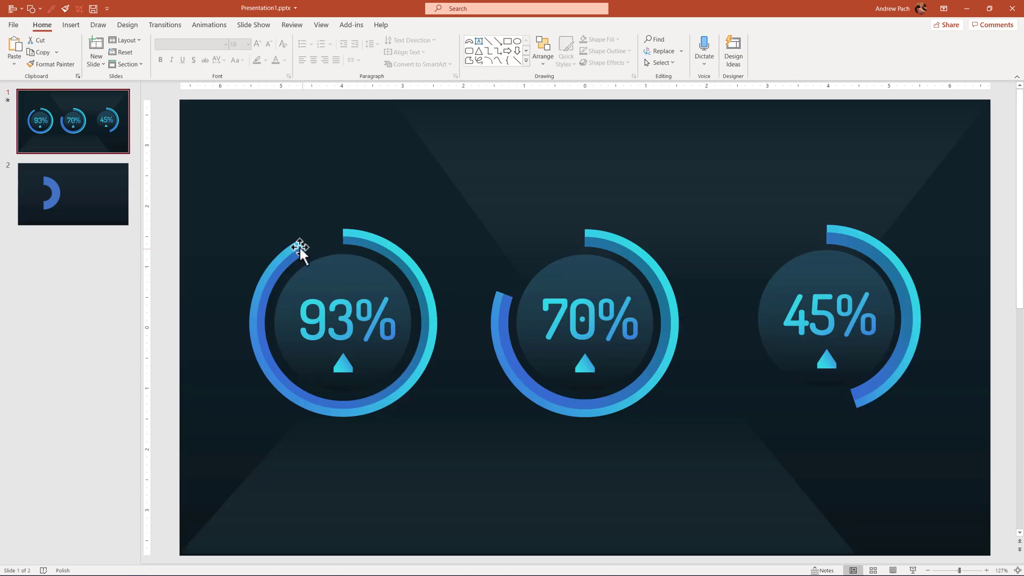
click(107, 195)
click(425, 345)
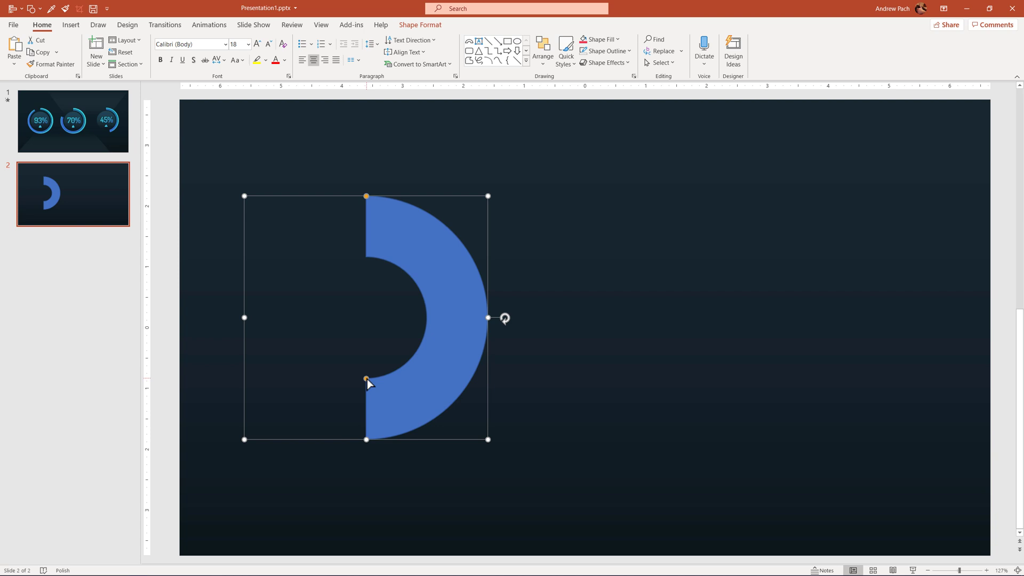
mouse_move(367, 379)
mouse_down()
mouse_move(330, 373)
mouse_move(289, 336)
mouse_move(283, 274)
mouse_move(303, 240)
mouse_move(338, 274)
mouse_move(307, 230)
mouse_up()
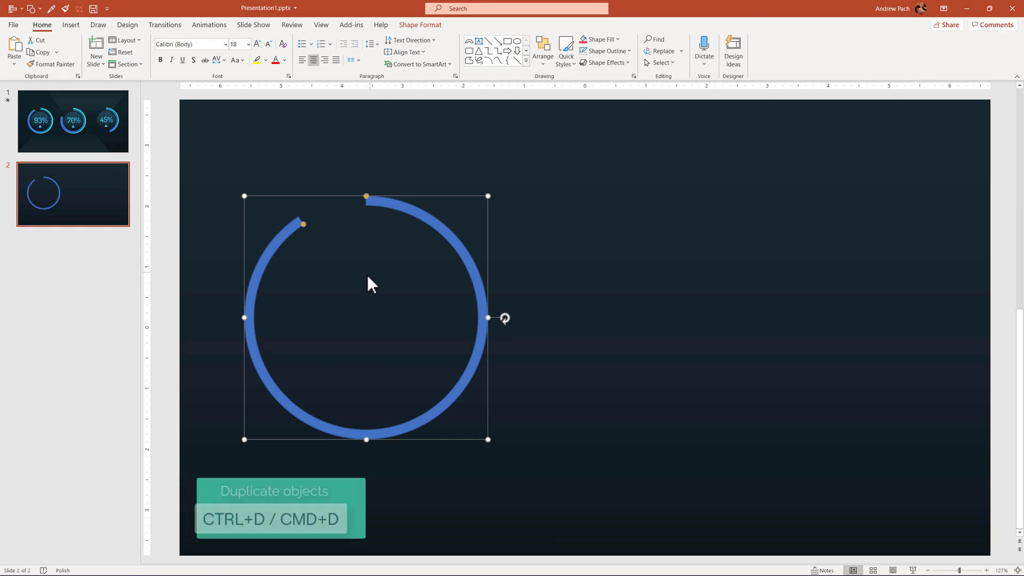
key(ctrl+d)
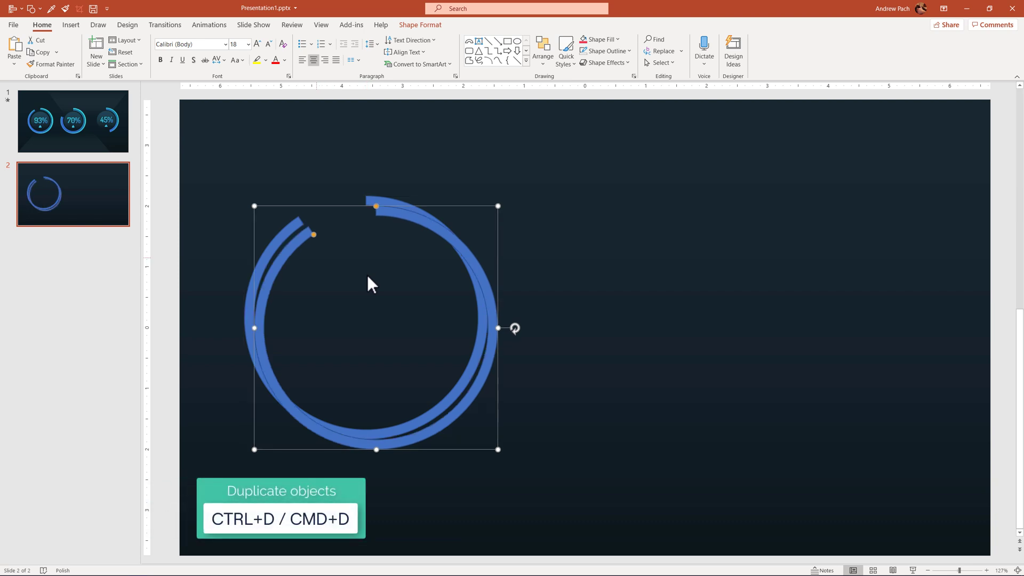
drag(495, 449, 474, 427)
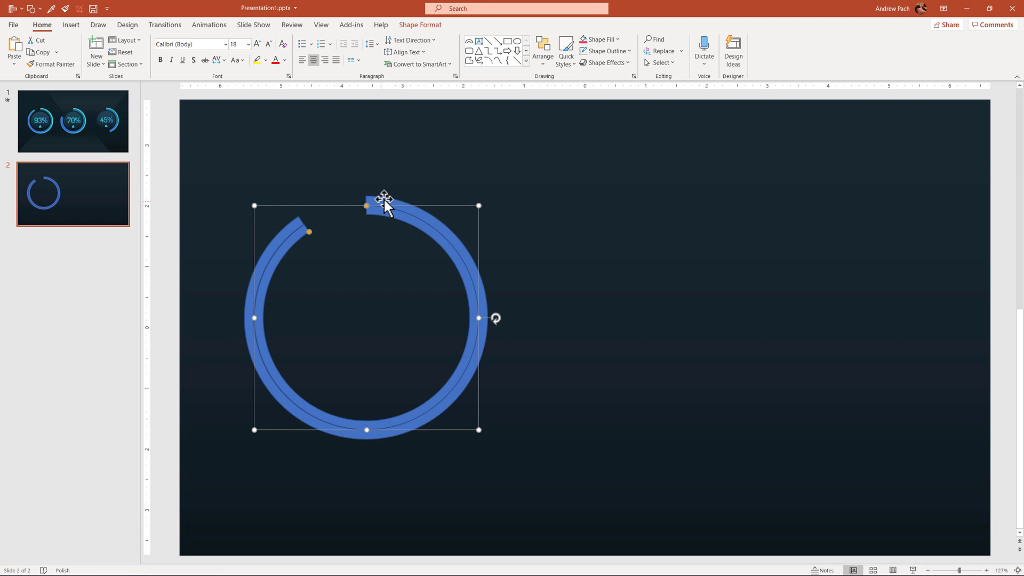
Set both ring arcs to No Outline from the Shape Format outline options
drag(206, 144, 544, 496)
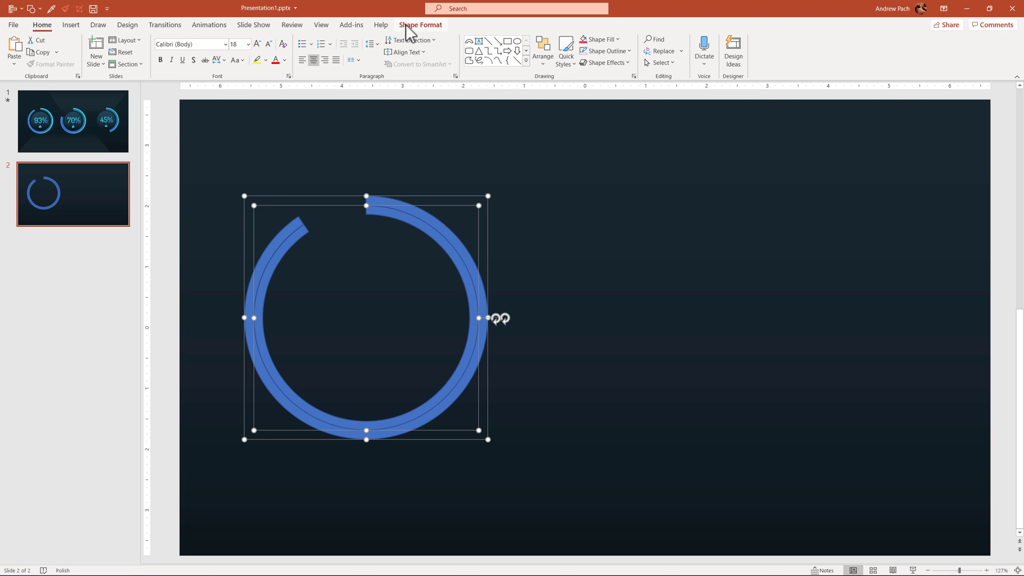
click(408, 26)
click(382, 54)
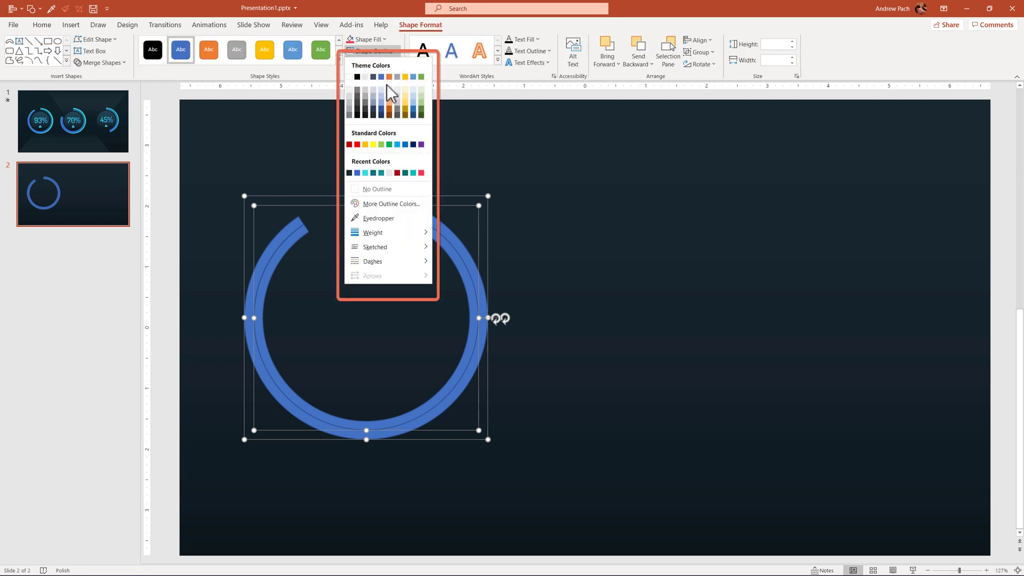
click(403, 193)
click(563, 245)
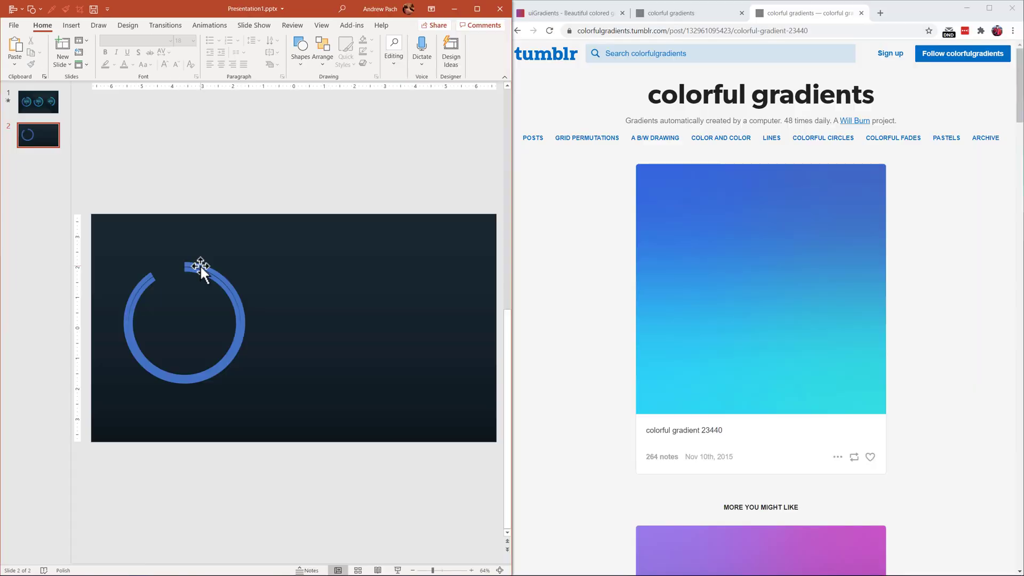
drag(200, 264, 235, 250)
Give the outer ring a gradient fill whose first stop is the blue sampled from the gradient image
key(Escape)
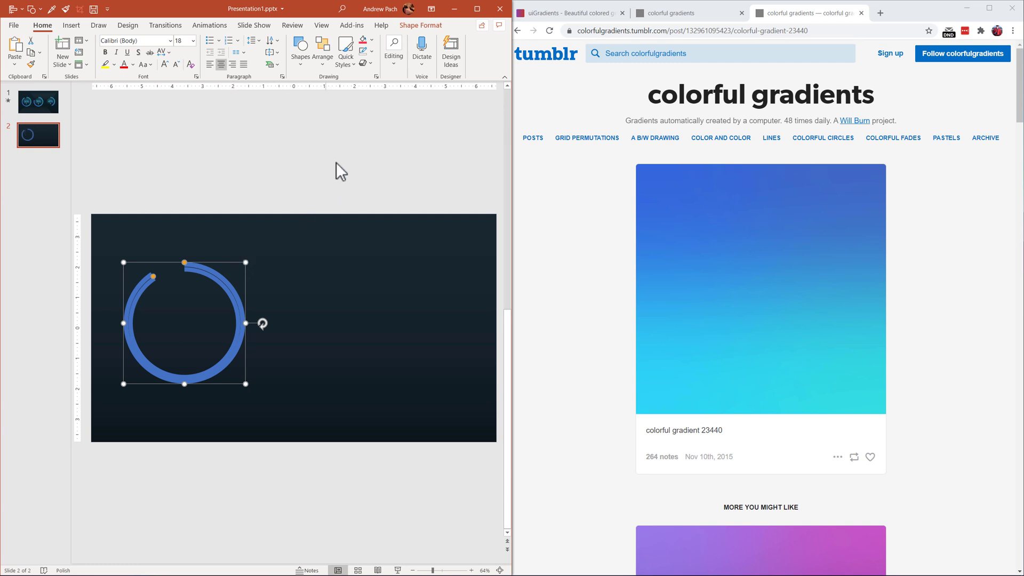
right_click(221, 277)
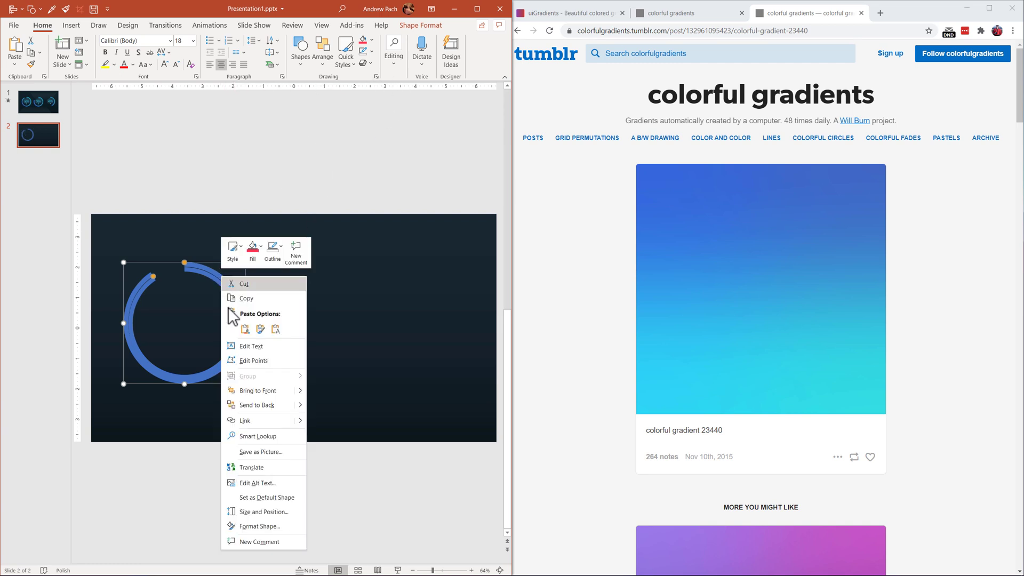
click(279, 525)
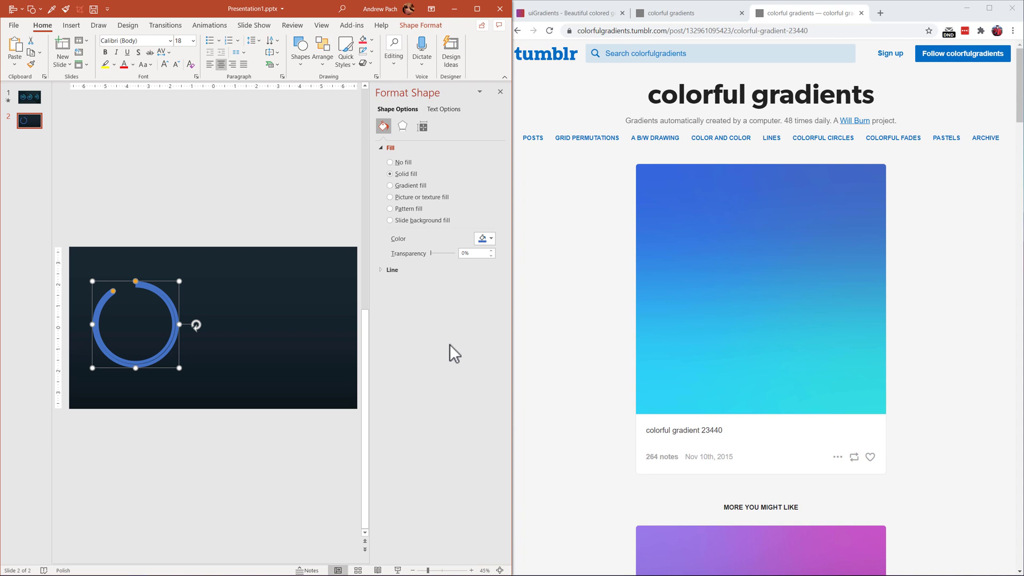
click(418, 185)
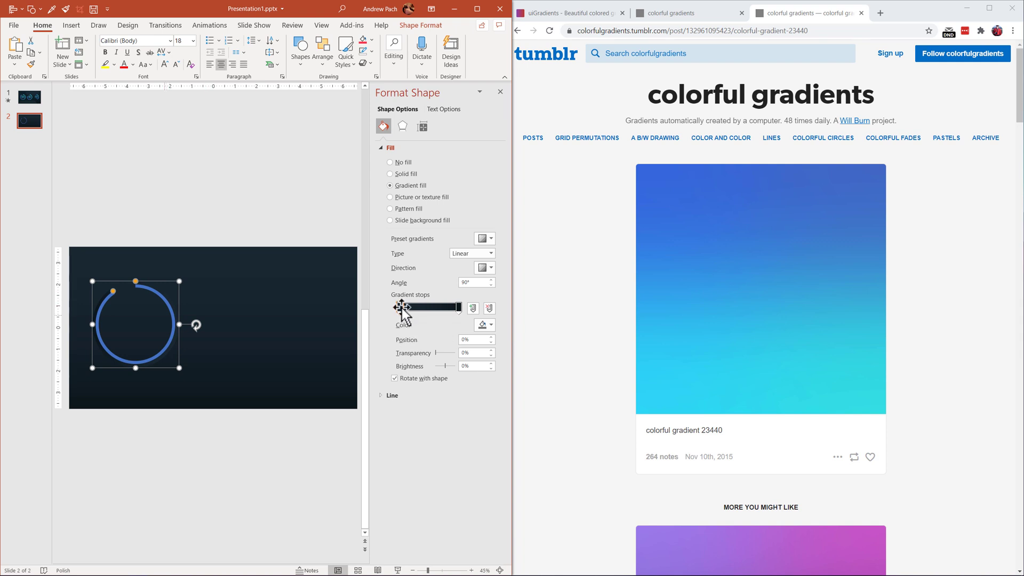
click(400, 308)
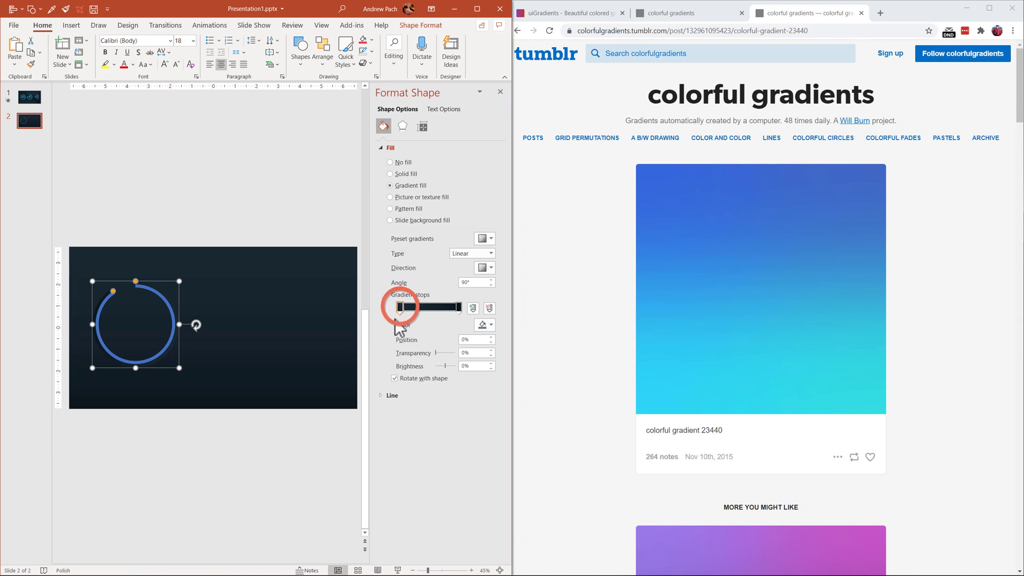
click(484, 325)
click(500, 471)
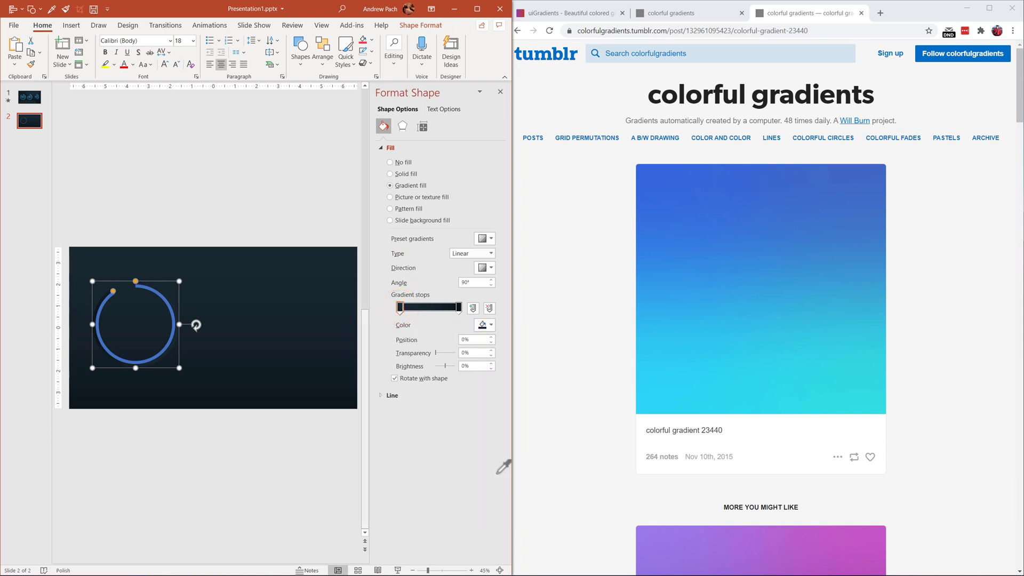
drag(240, 202, 754, 160)
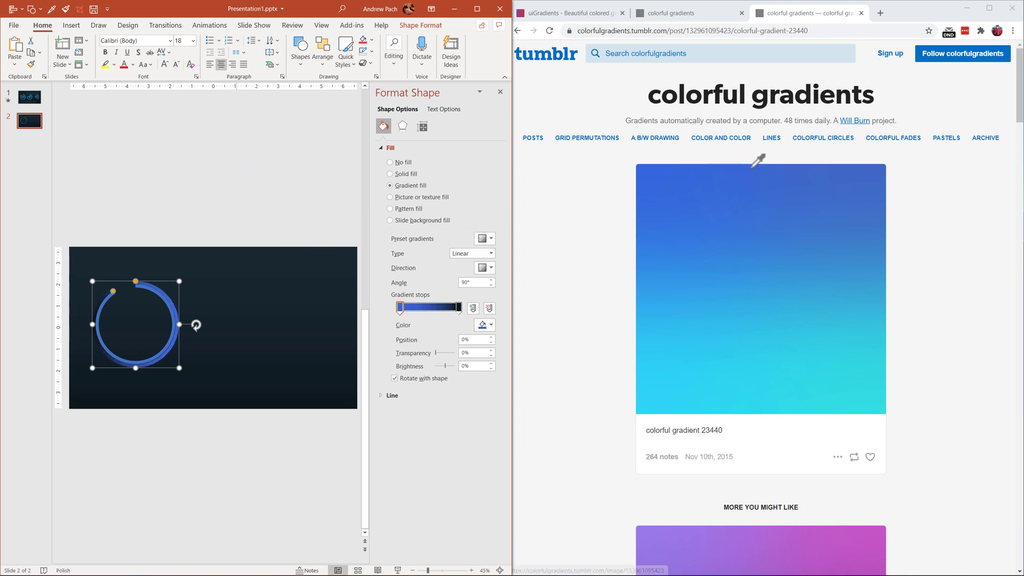
Set the ring's right-hand gradient stop to the cyan sampled from the gradient image
click(459, 309)
click(487, 328)
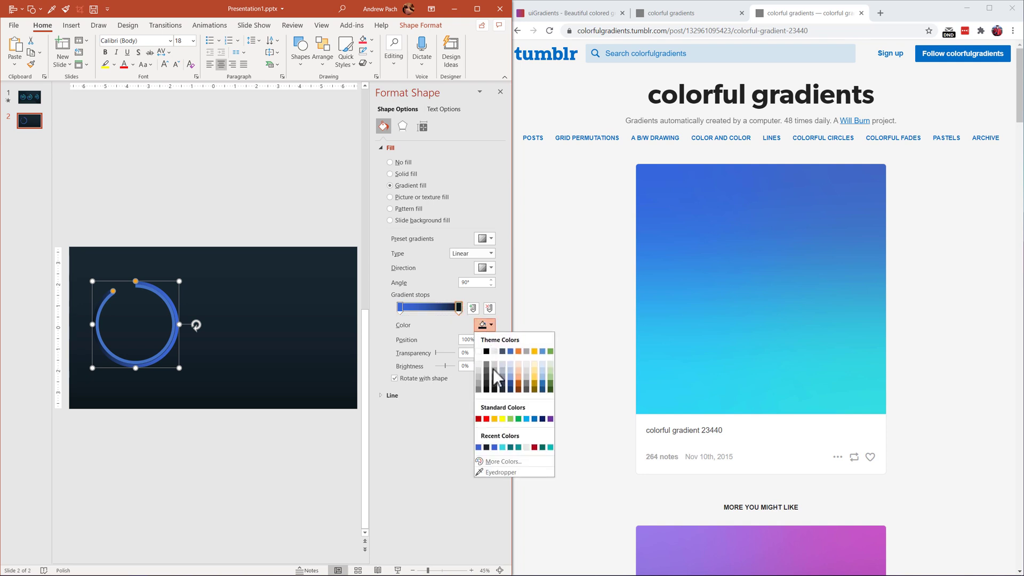
click(507, 473)
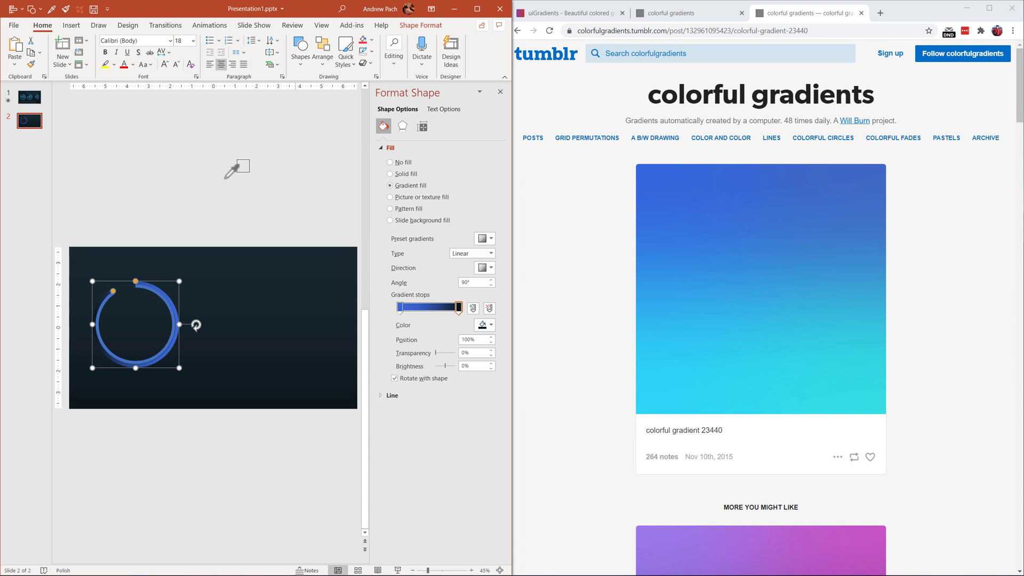
click(259, 191)
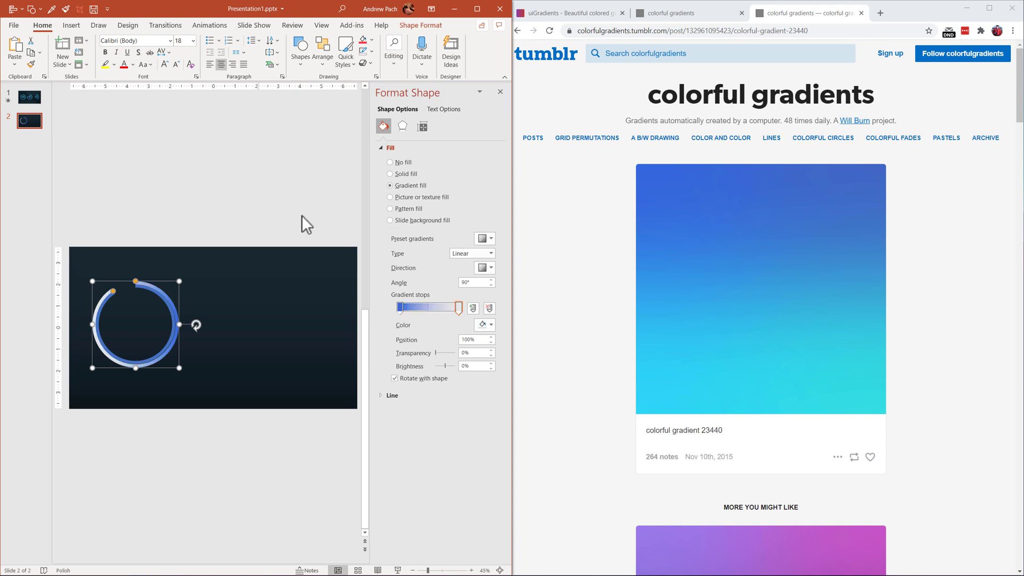
click(491, 326)
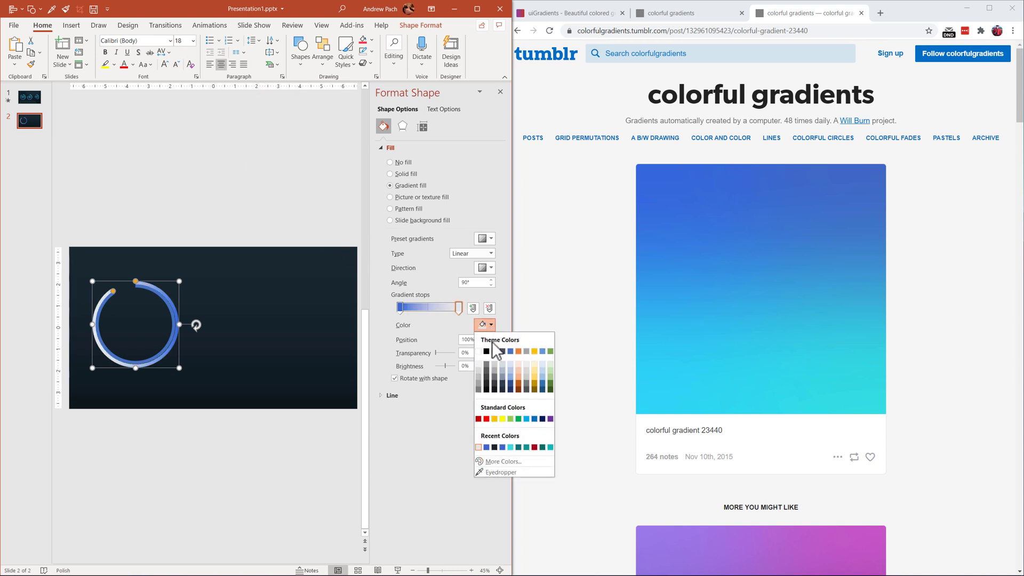
click(508, 474)
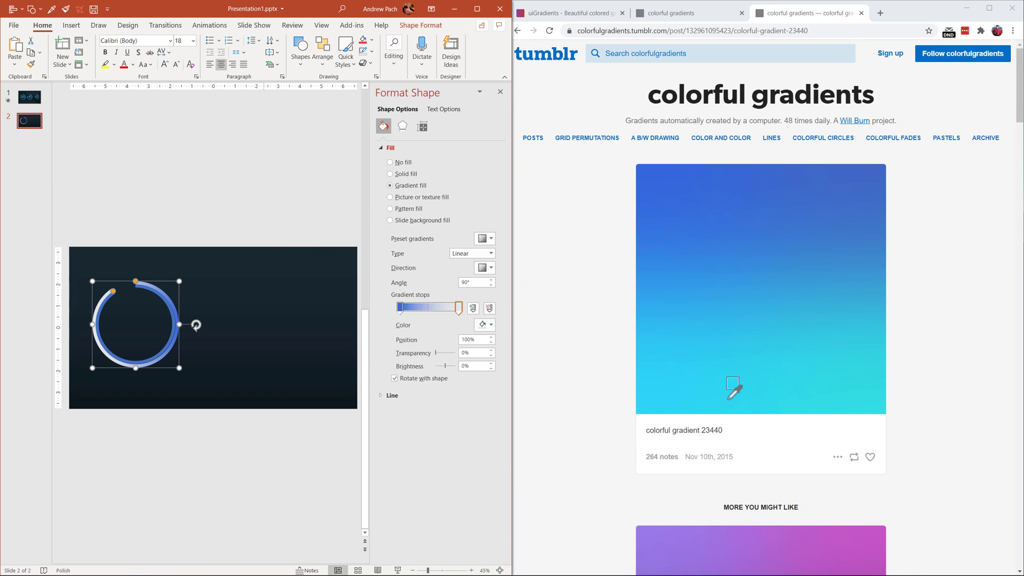
click(858, 408)
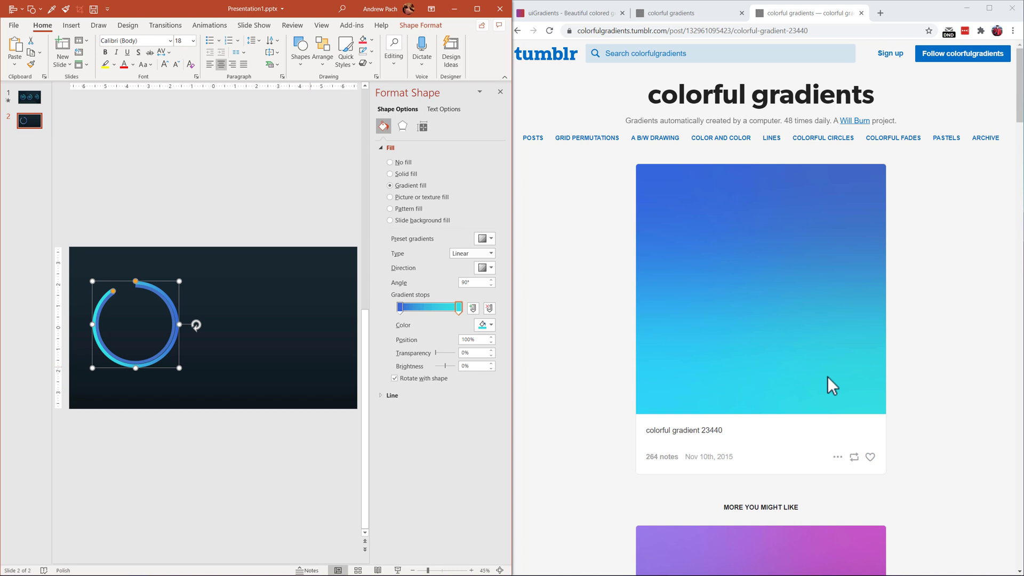
Fill the inner arc with the recent cyan, then switch it to a blue-to-cyan gradient fill
click(477, 8)
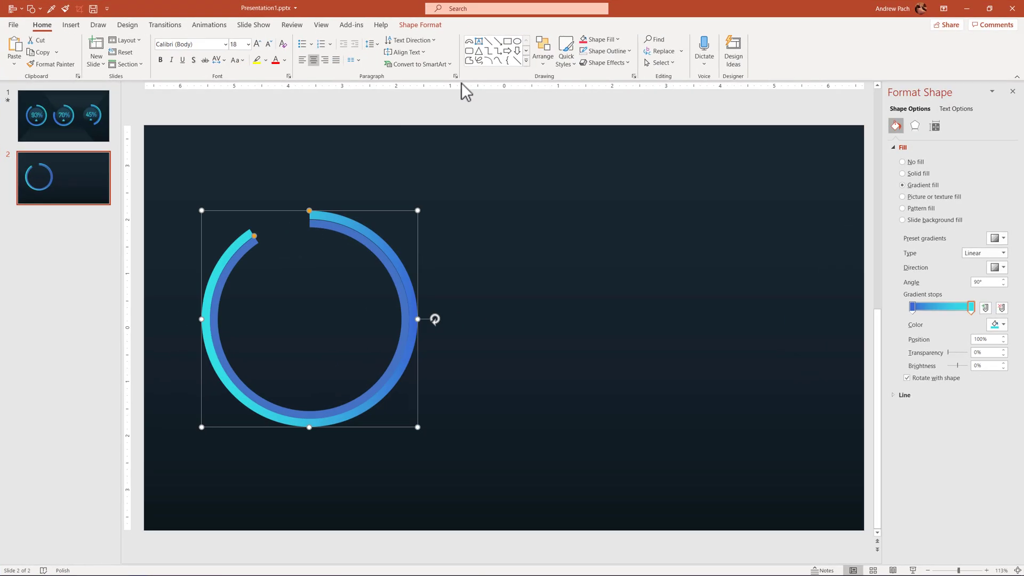
click(308, 227)
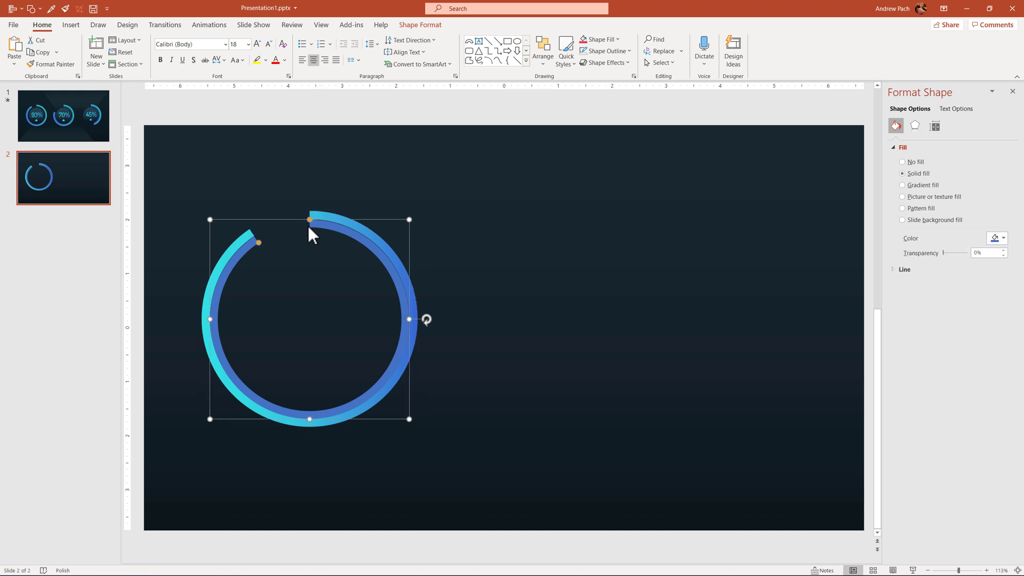
click(1002, 240)
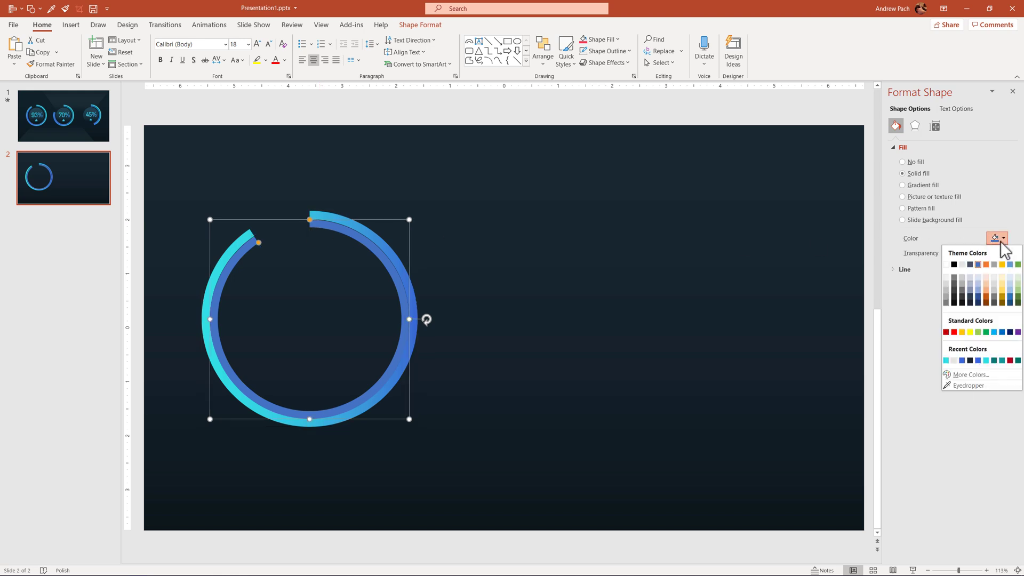
click(946, 360)
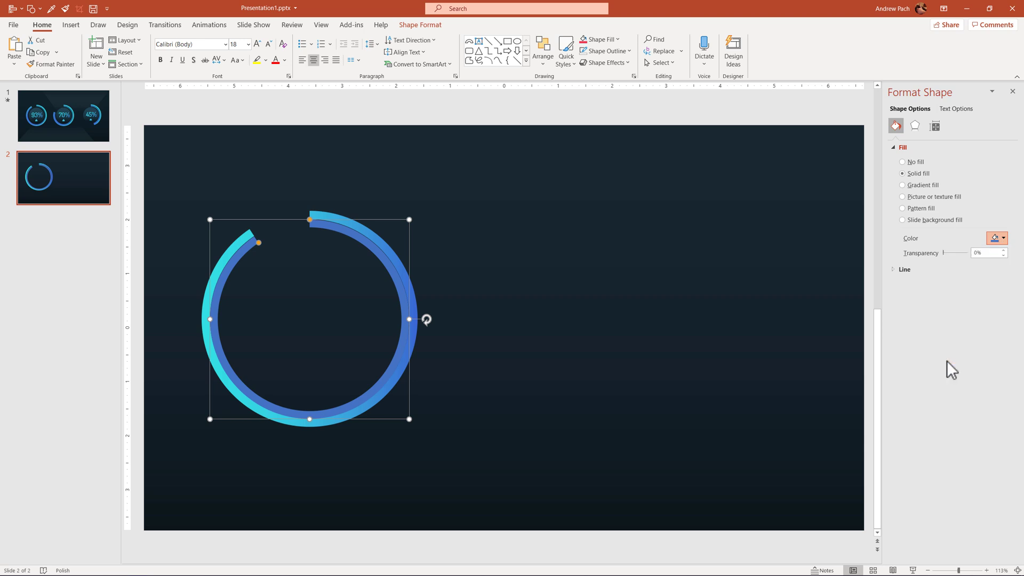
click(913, 185)
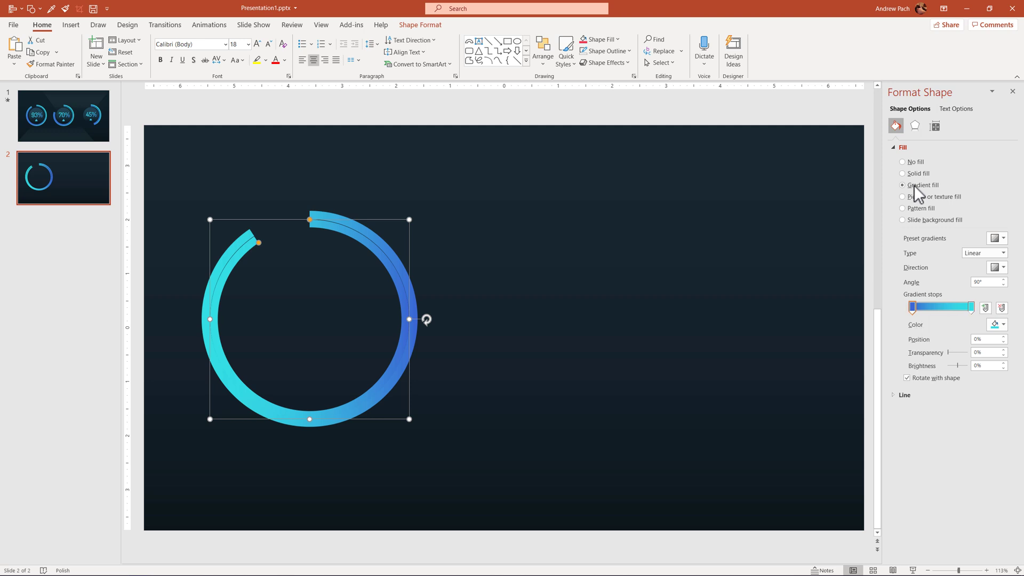
click(1002, 326)
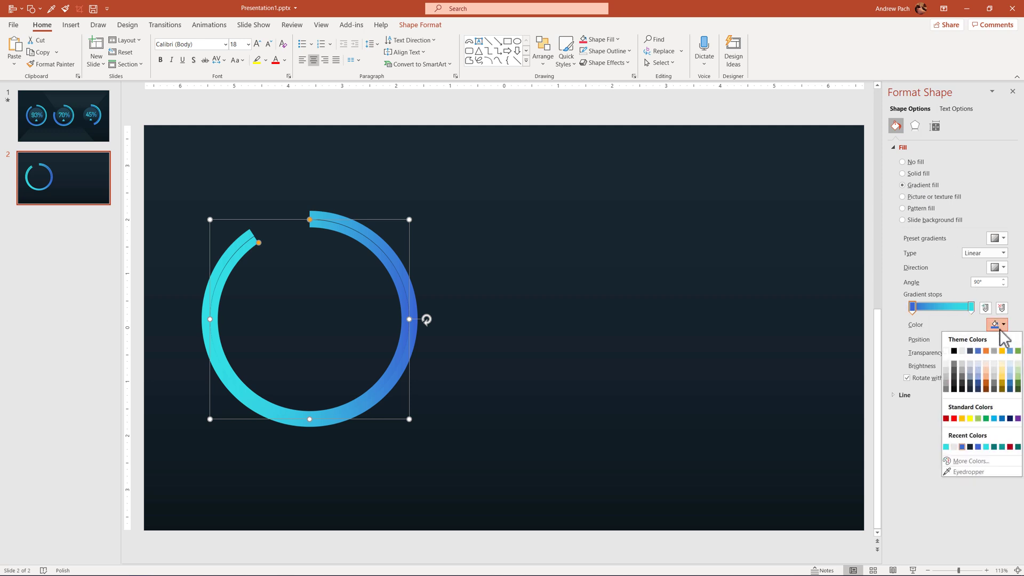
click(911, 308)
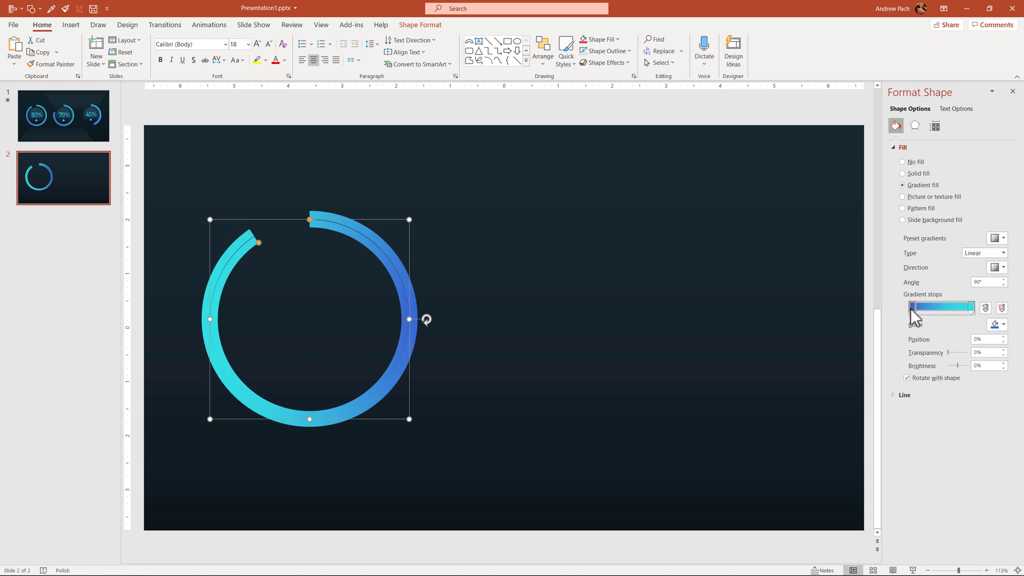
click(1003, 325)
Darken the inner arc's left gradient stop to #1E3B84 via More Colors
click(969, 461)
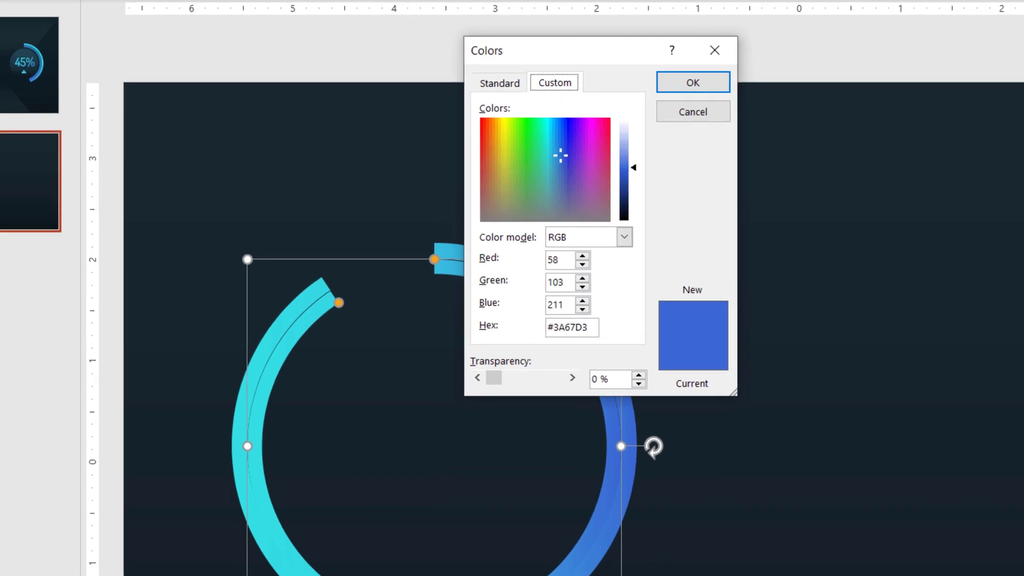
drag(591, 327, 550, 329)
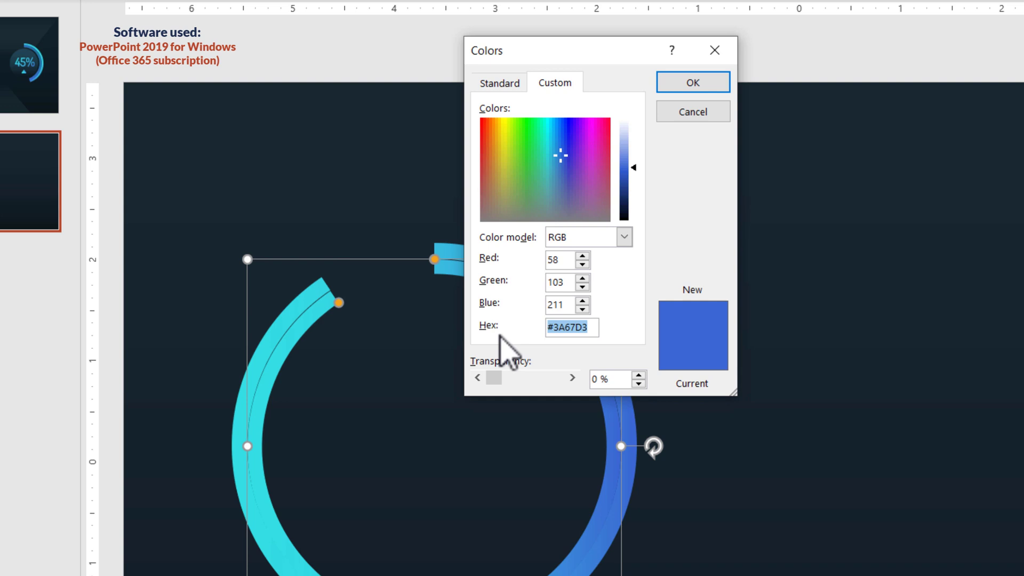
click(601, 326)
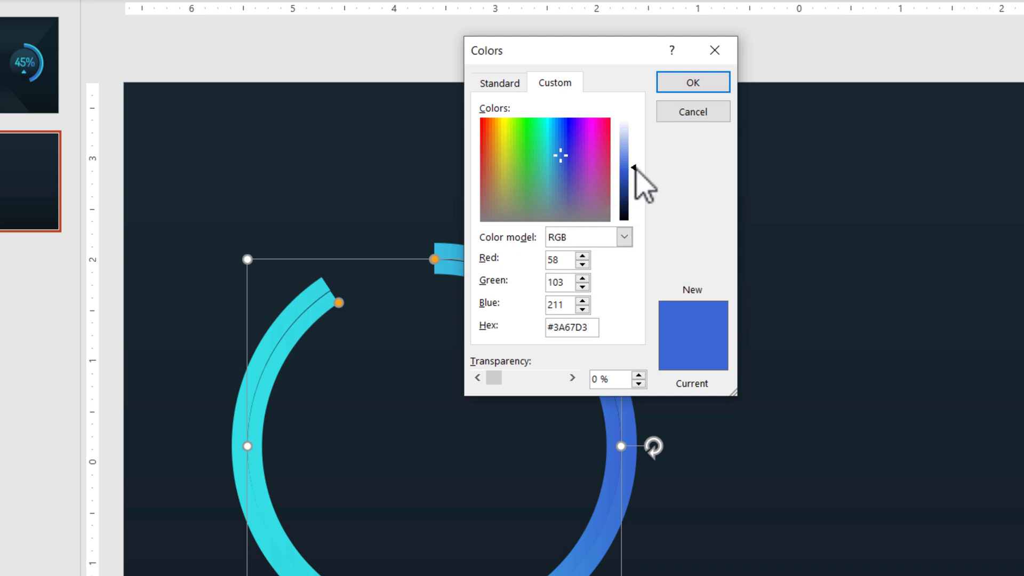
drag(634, 167, 636, 189)
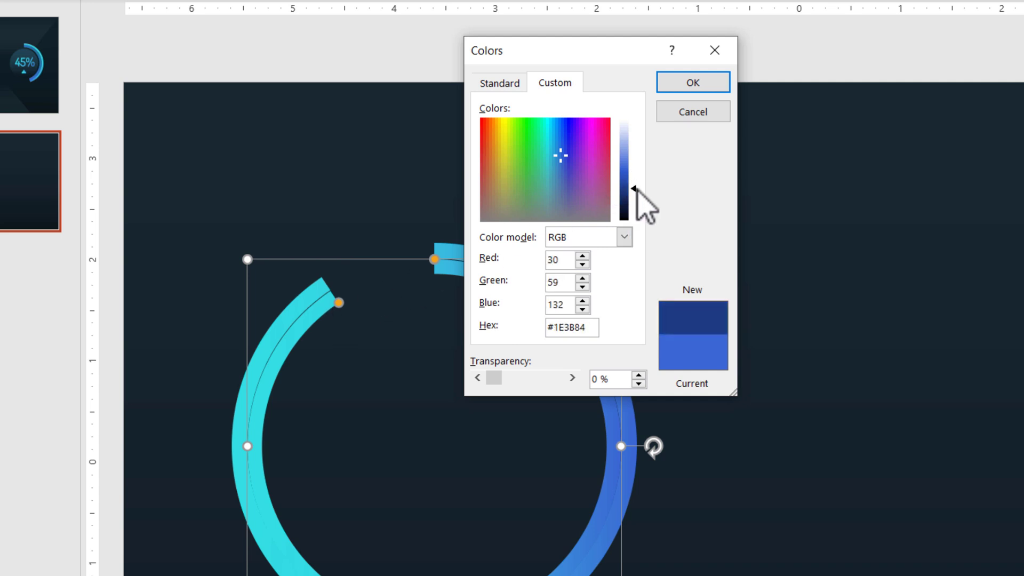
click(697, 84)
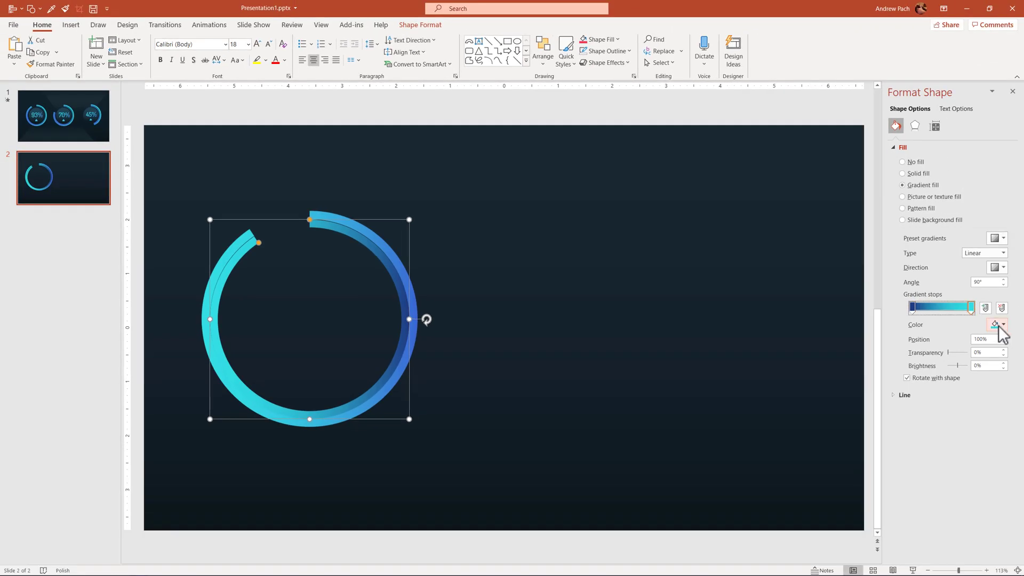
Change the inner arc's right gradient stop to a deeper teal
click(999, 326)
click(997, 462)
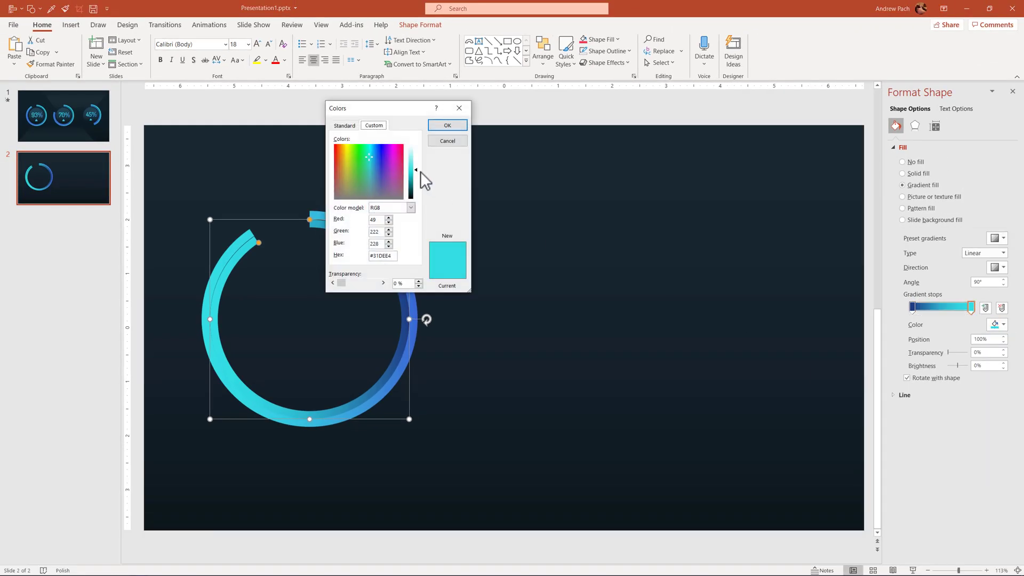
click(449, 126)
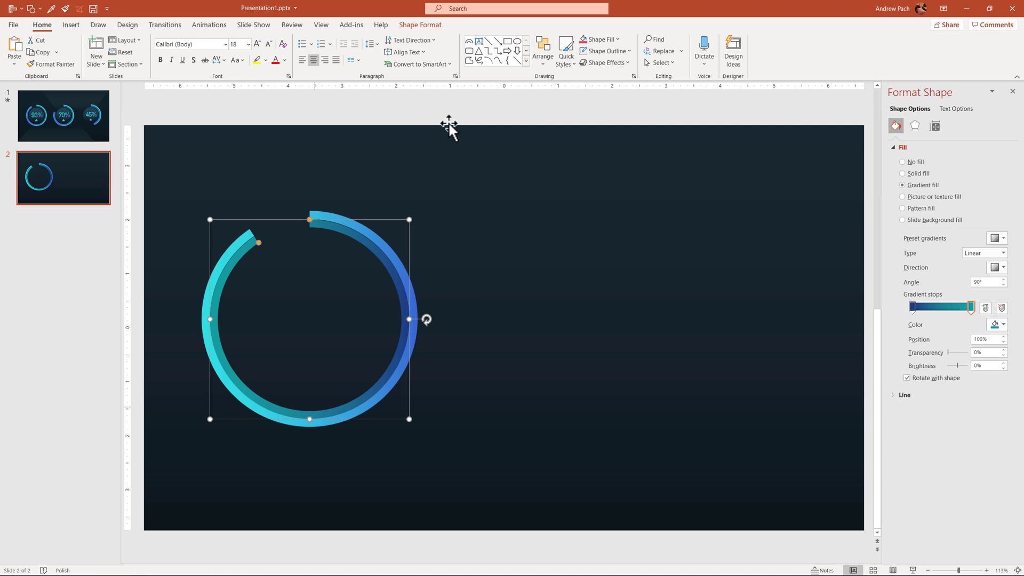
Nudge the inner arc's corner handle so it fits flush inside the outer ring, then deselect
ctrl+scroll(449, 126, up, 15)
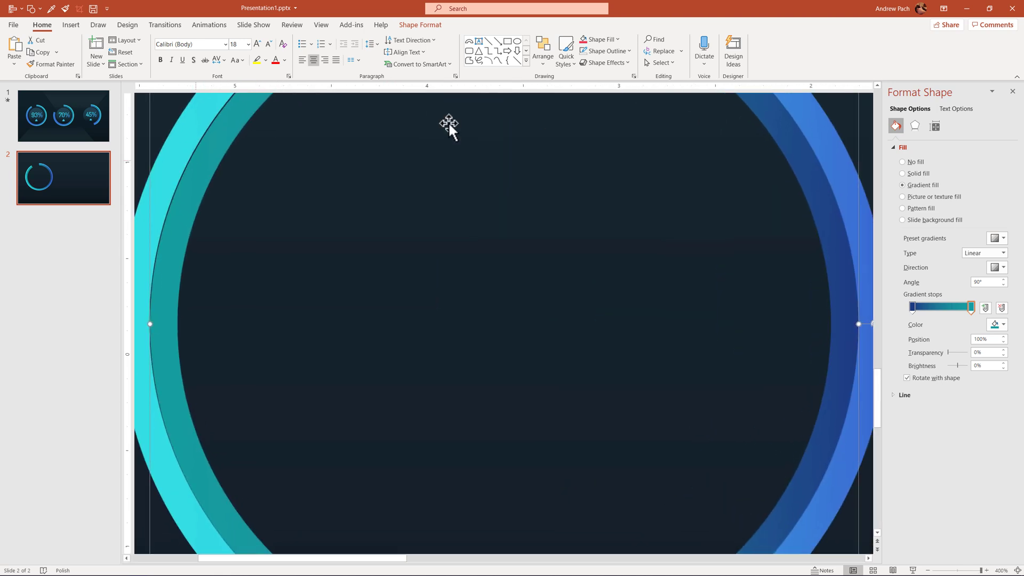
ctrl+scroll(449, 126, down, 5)
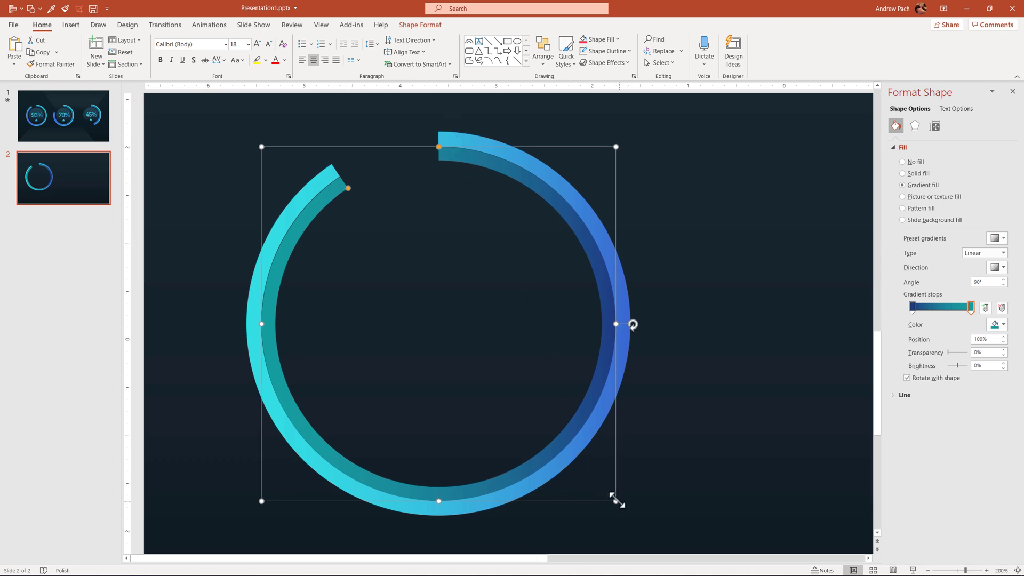
drag(617, 500, 616, 502)
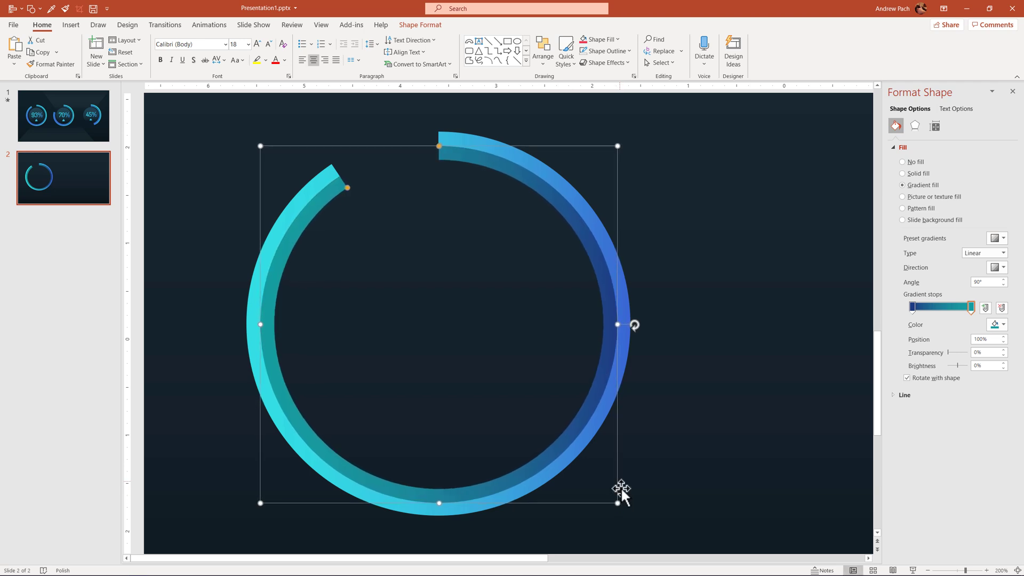
click(676, 375)
On the three-donut reference slide, copy the triangle under 93% and select its dark inner circle
scroll(676, 377, down, 5)
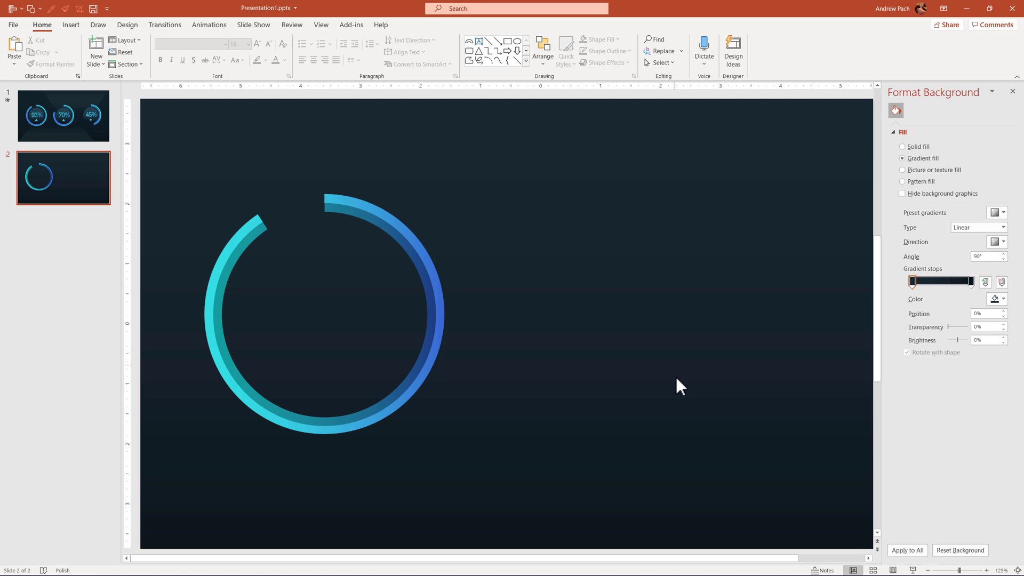
click(75, 119)
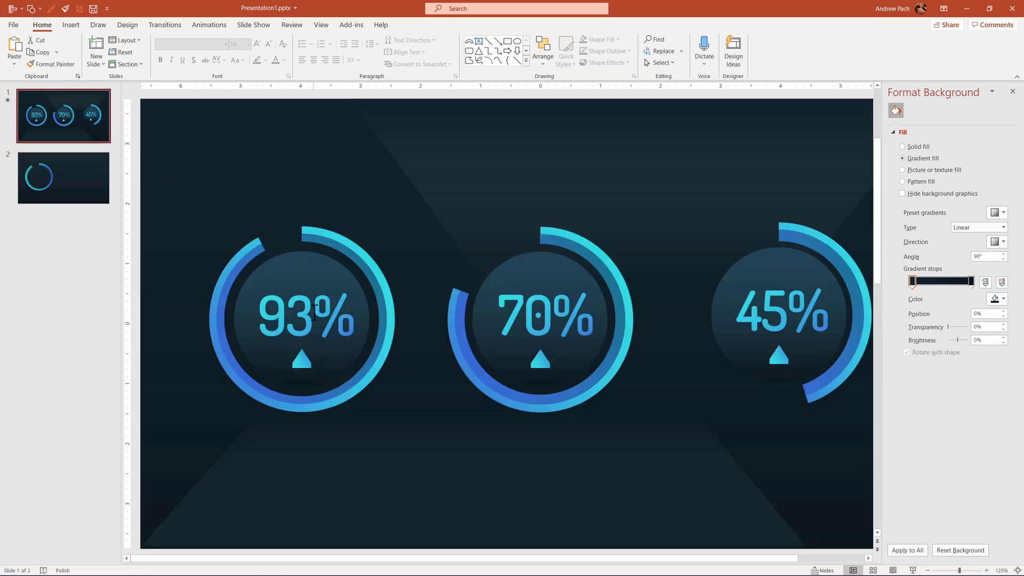
click(305, 363)
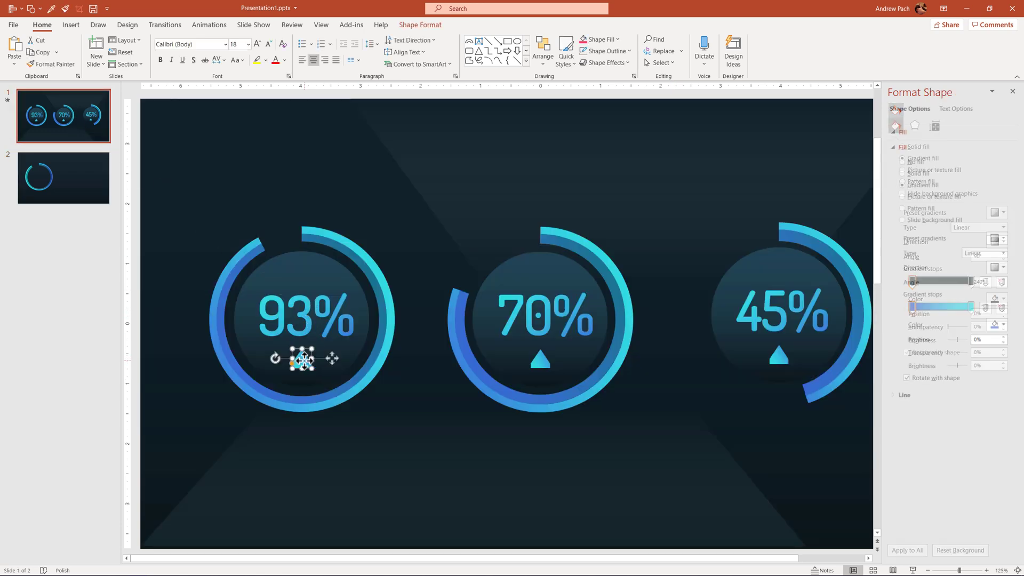
drag(297, 367, 299, 376)
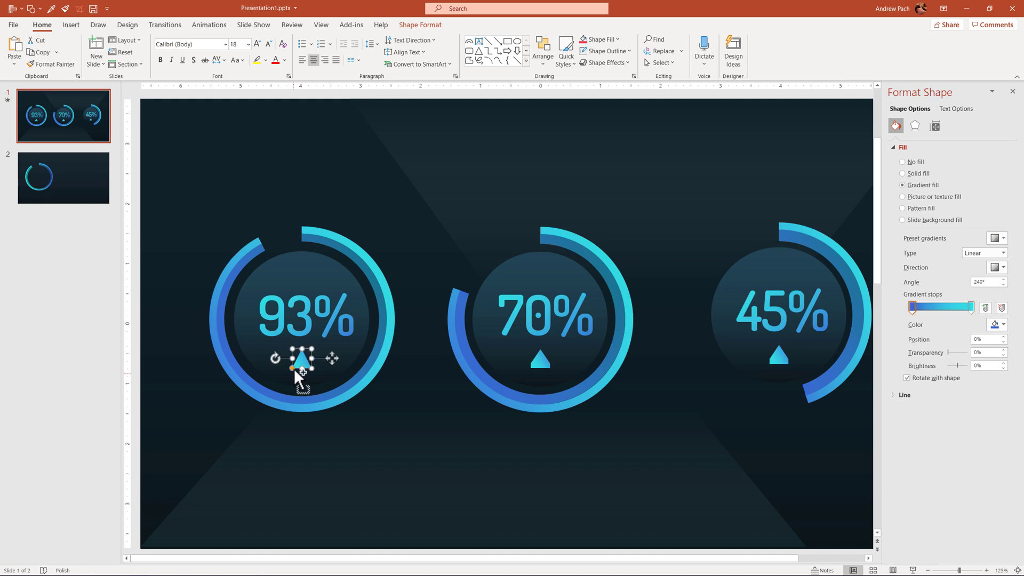
click(284, 266)
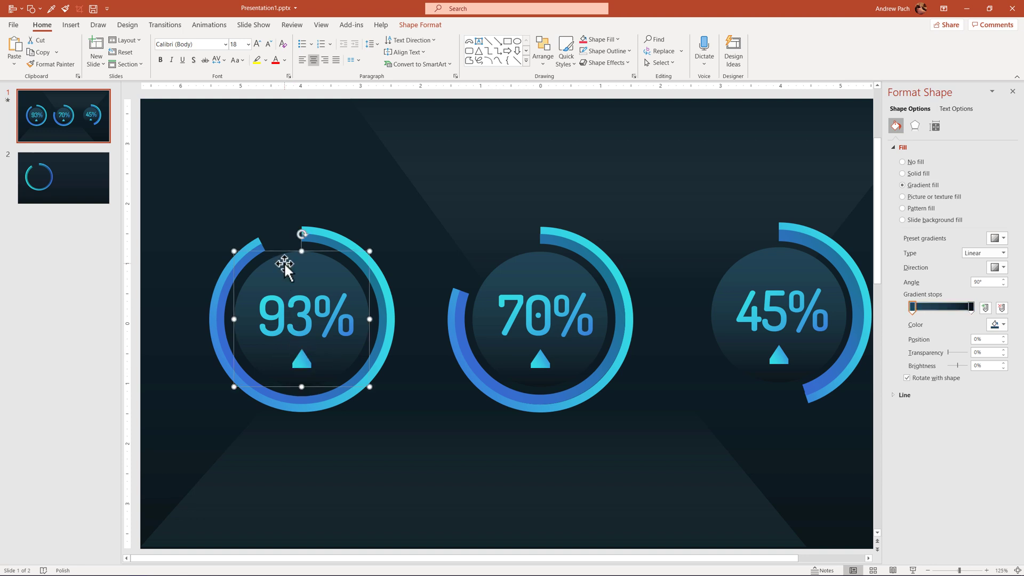
Go back to the new-ring slide and pick the Text Box tool from Insert
click(88, 190)
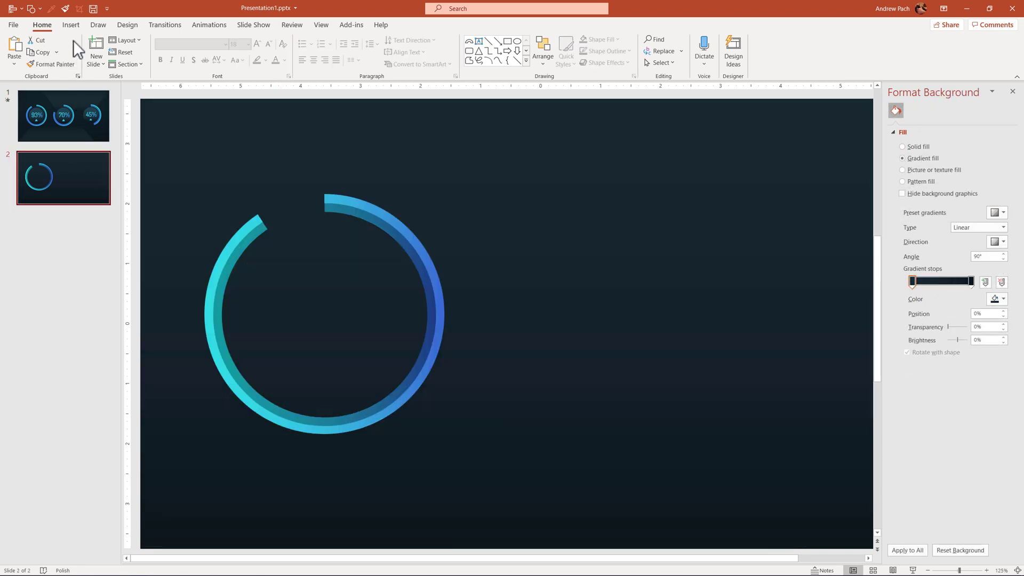
click(71, 25)
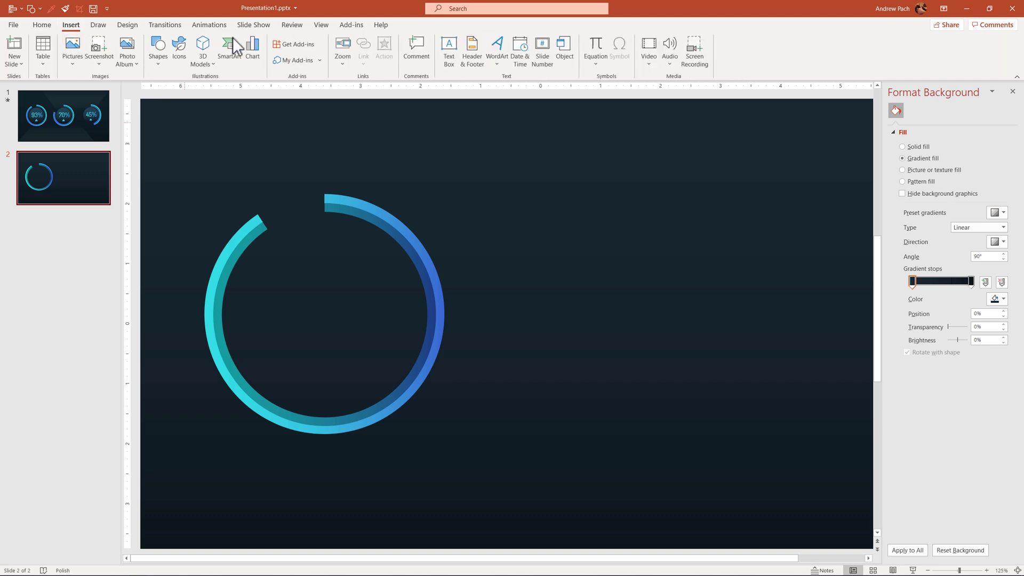
click(449, 52)
Type '92%' in a new text box inside the ring, enlarge it, and move it up-left
click(291, 318)
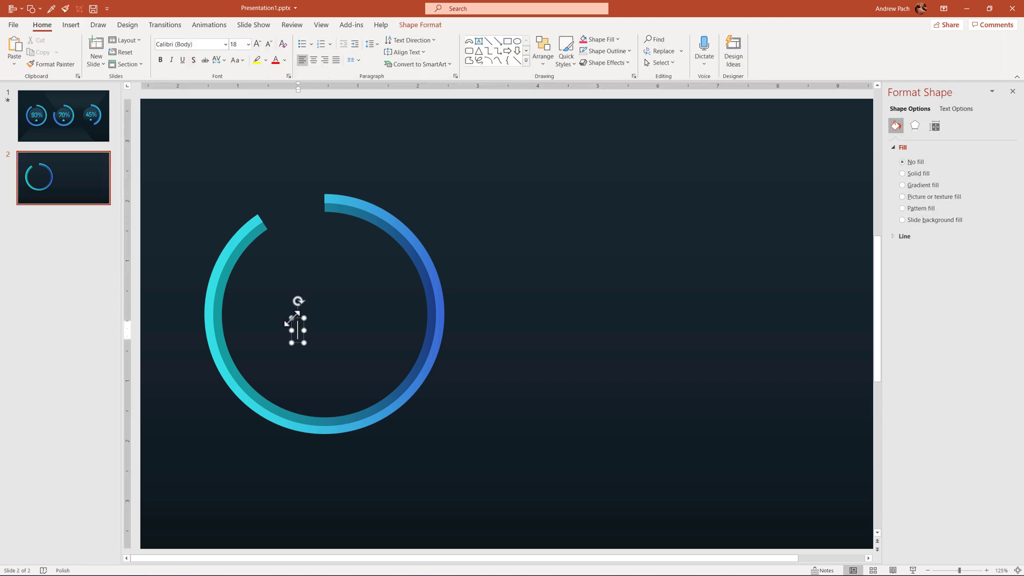
text(92%)
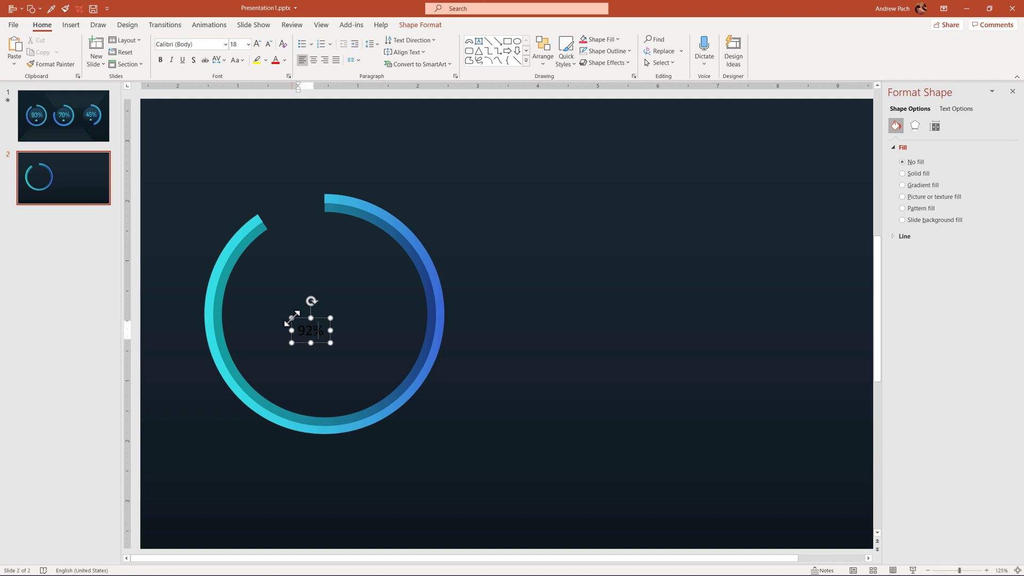
click(329, 322)
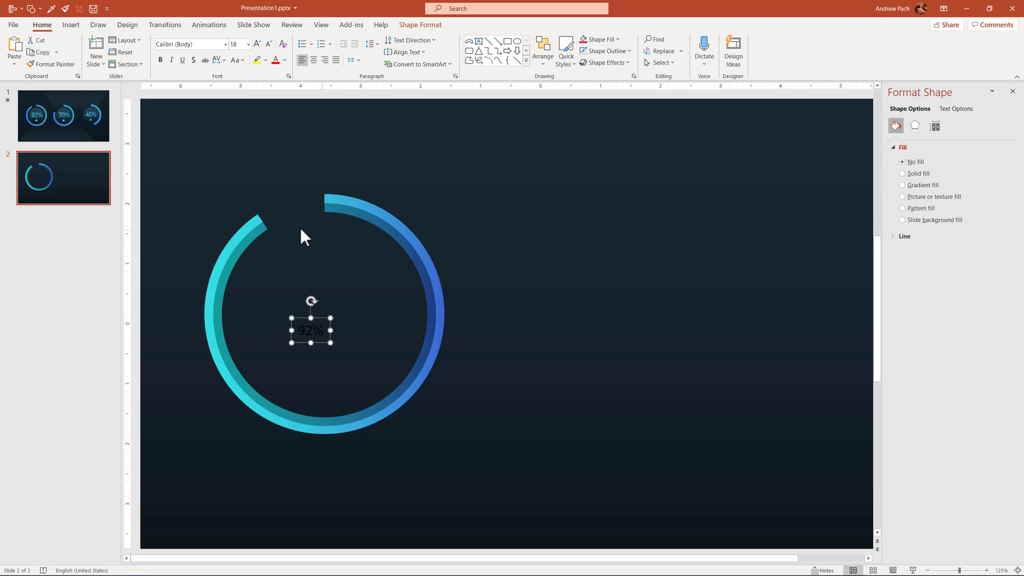
click(257, 44)
click(257, 44)
click(256, 44)
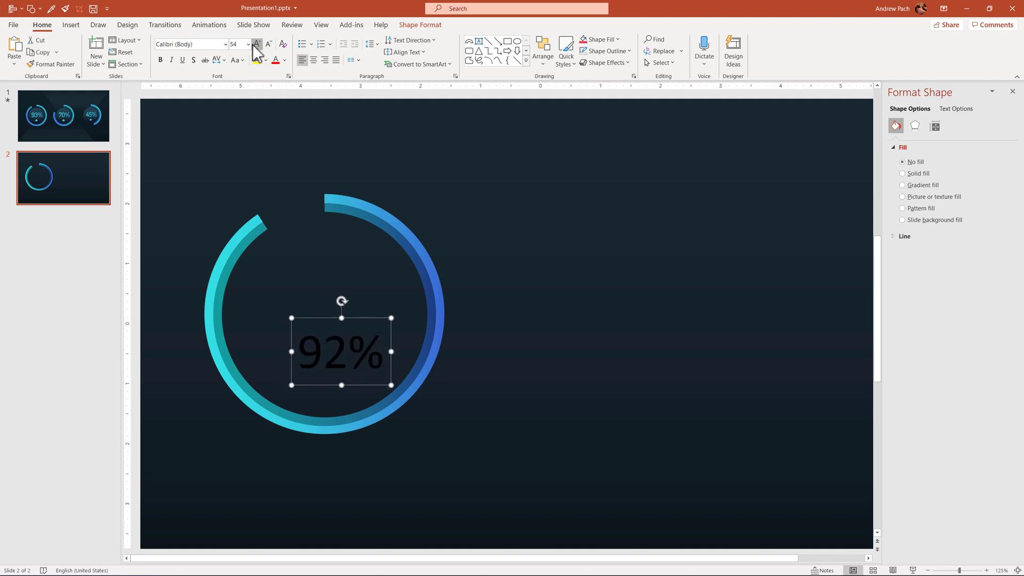
click(257, 44)
click(256, 44)
click(256, 43)
click(256, 43)
click(257, 44)
drag(389, 290, 362, 251)
Make the 92% label bold Dosis Medium at size 96 and centre it in the ring
key(ctrl+b)
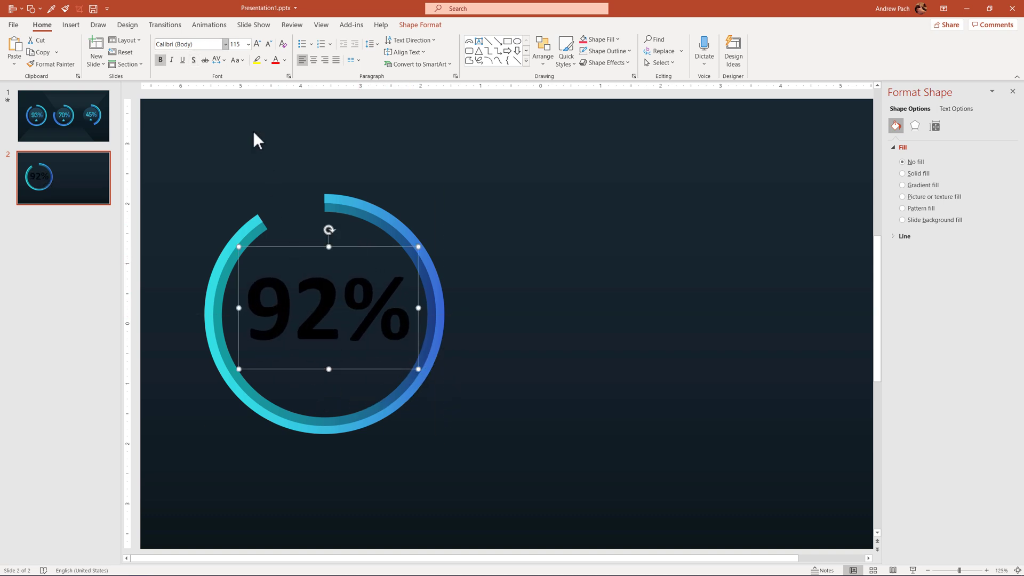
click(225, 45)
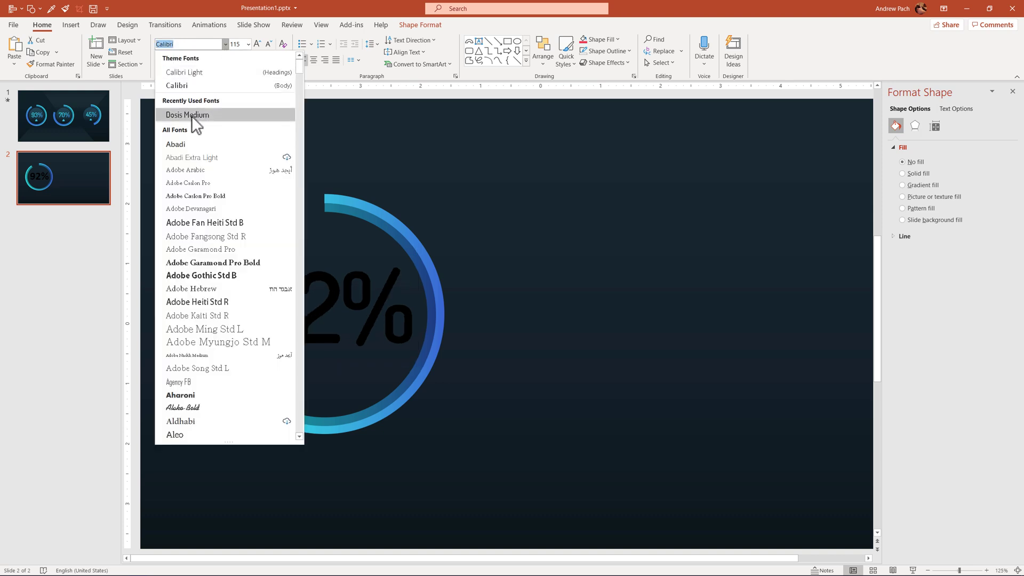
click(191, 115)
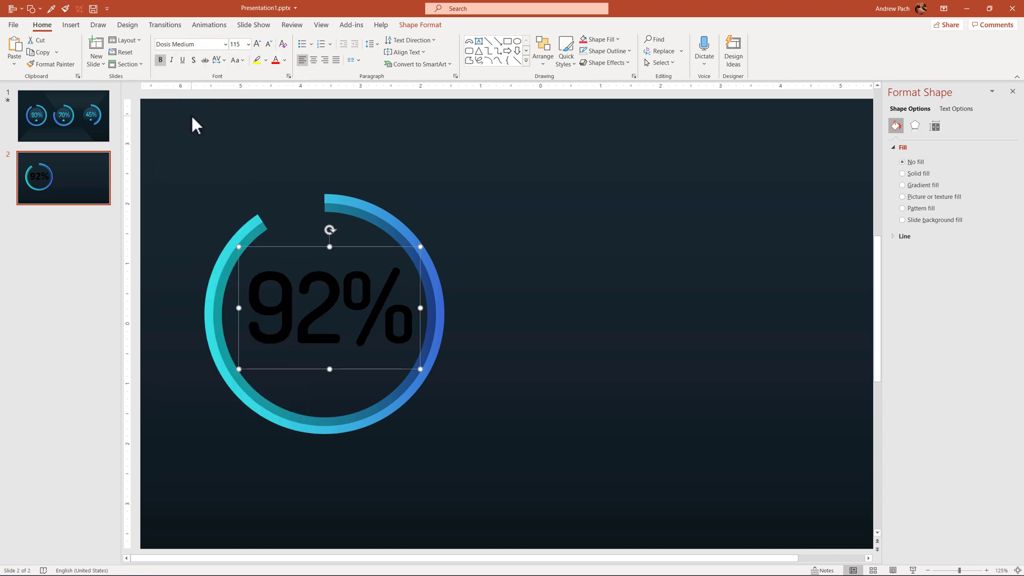
click(269, 44)
drag(325, 244, 334, 260)
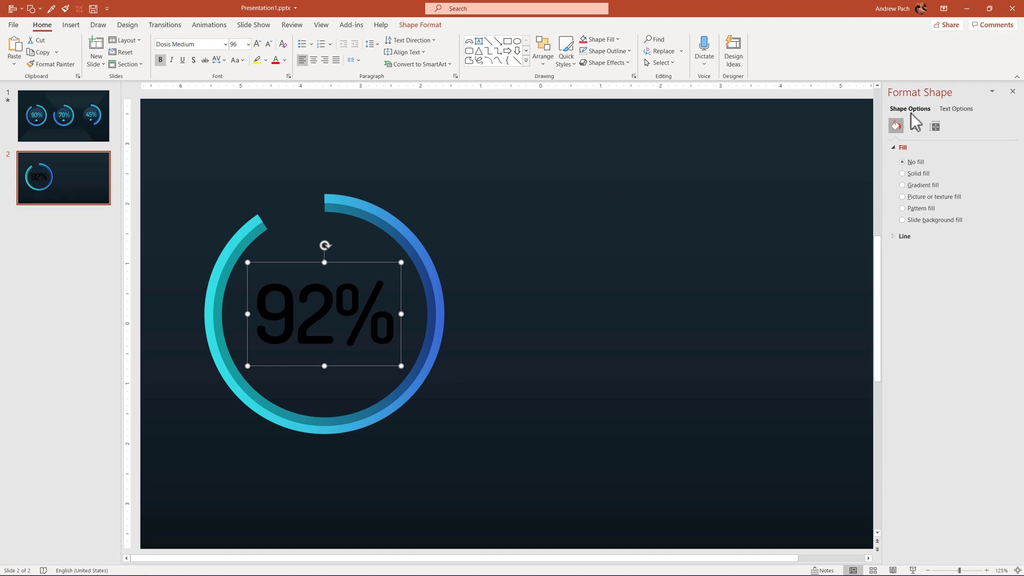
Give the 92% text a gradient fill with a cyan first stop and blue right stop
click(962, 109)
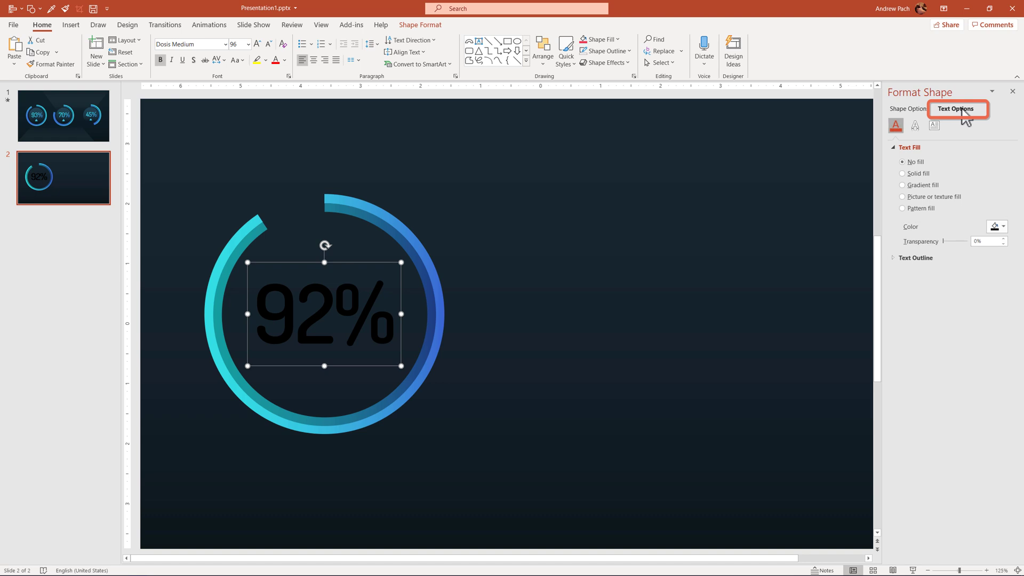
click(905, 186)
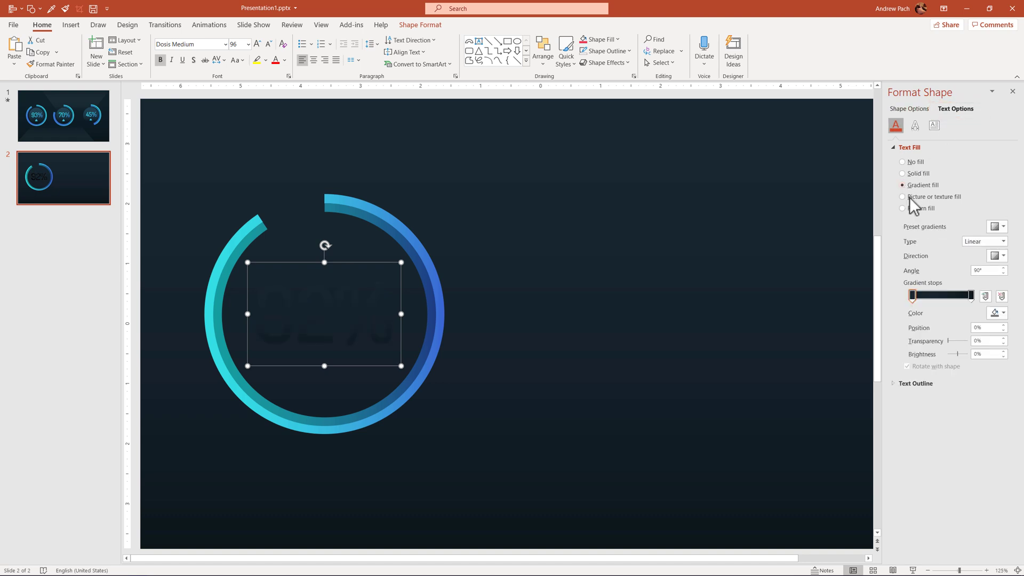
click(995, 313)
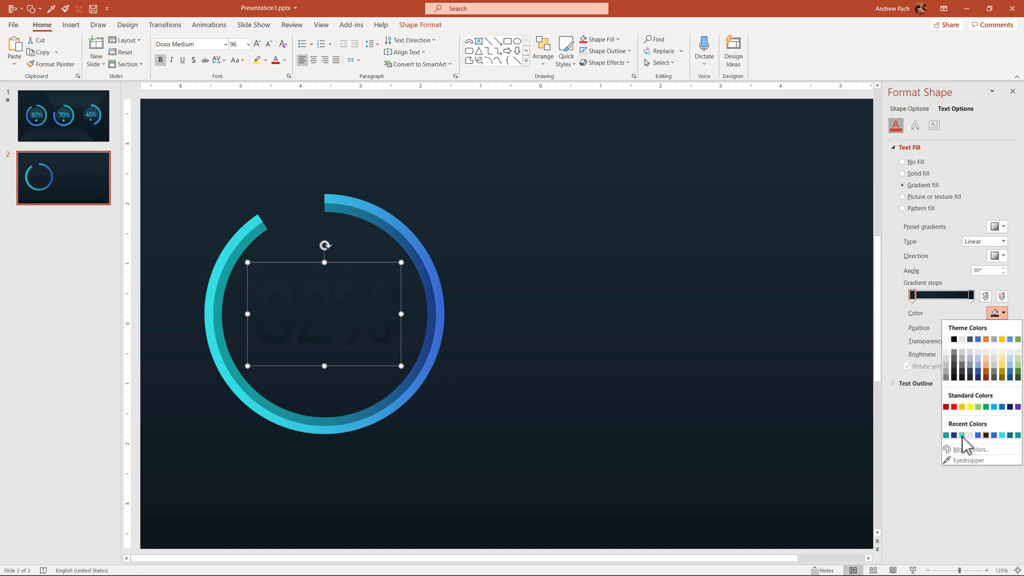
click(962, 435)
click(971, 294)
click(996, 314)
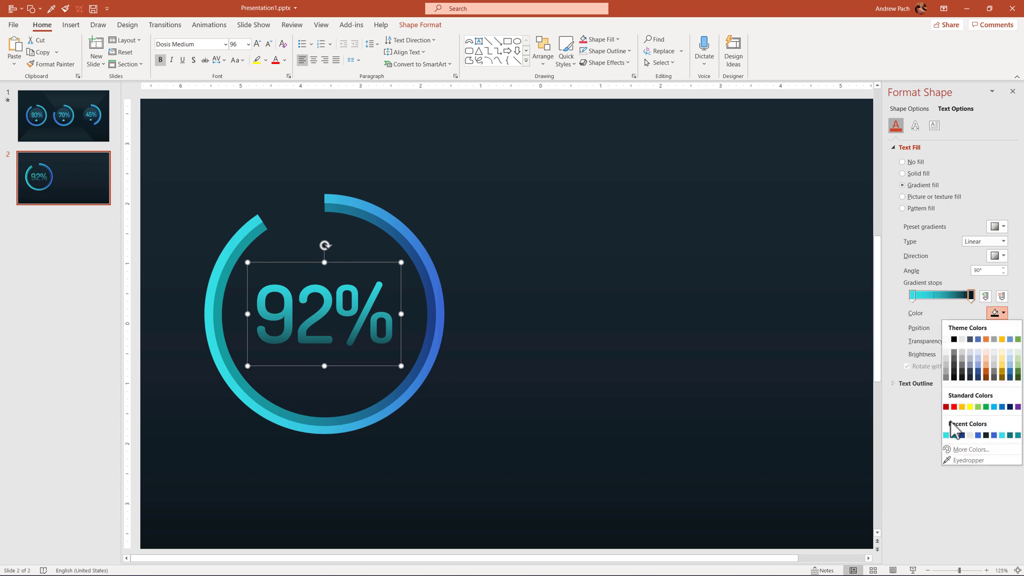
click(978, 435)
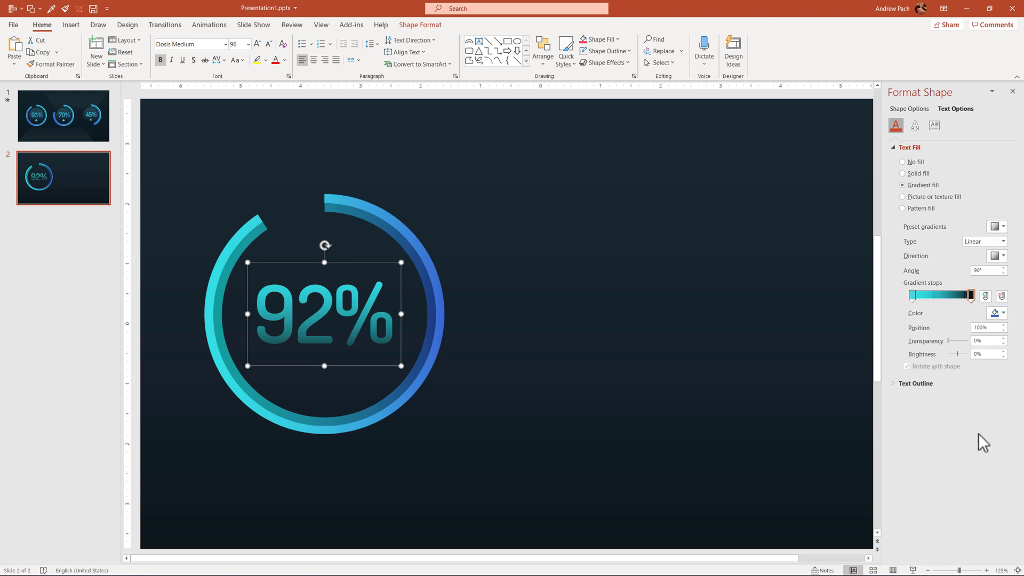
Set the text gradient direction to run left to right
click(1000, 256)
click(954, 307)
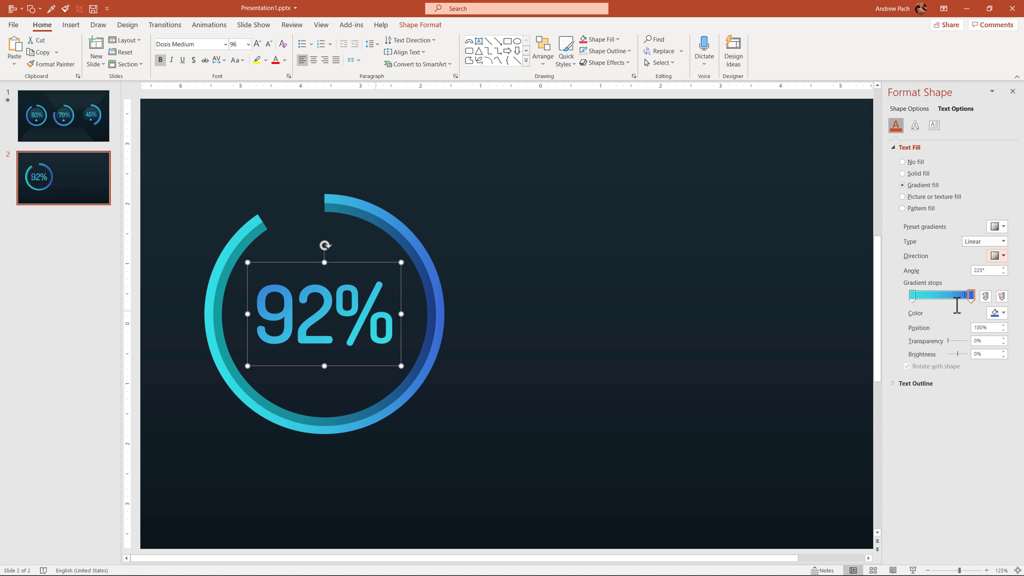
click(997, 320)
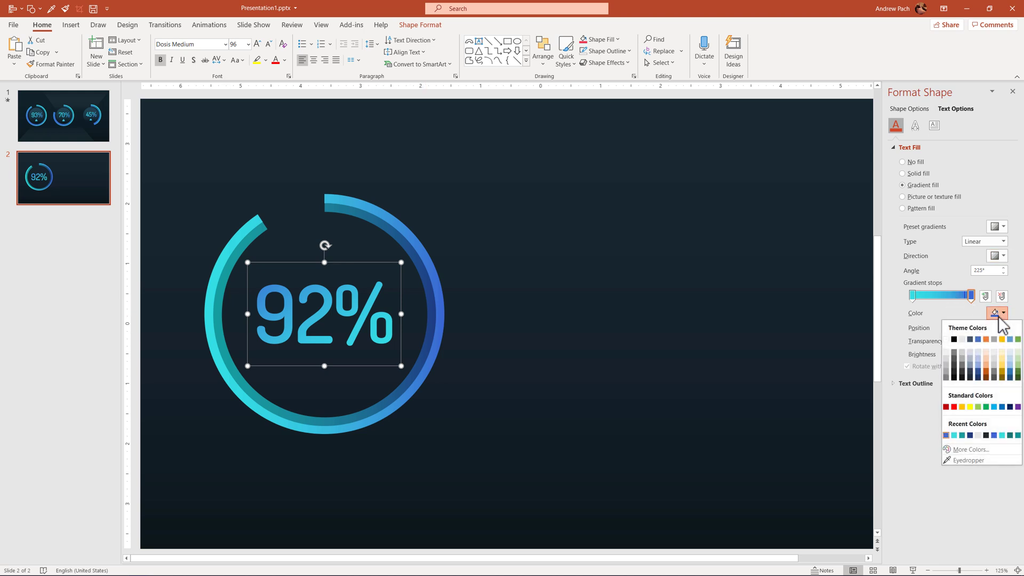
click(1001, 259)
click(981, 280)
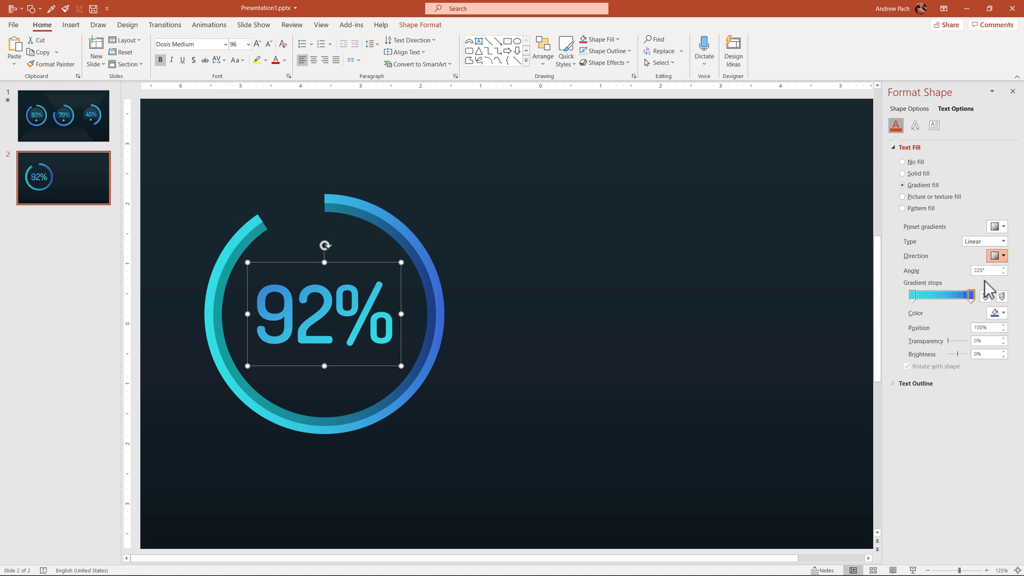
click(601, 360)
ctrl+scroll(601, 360, down, 3)
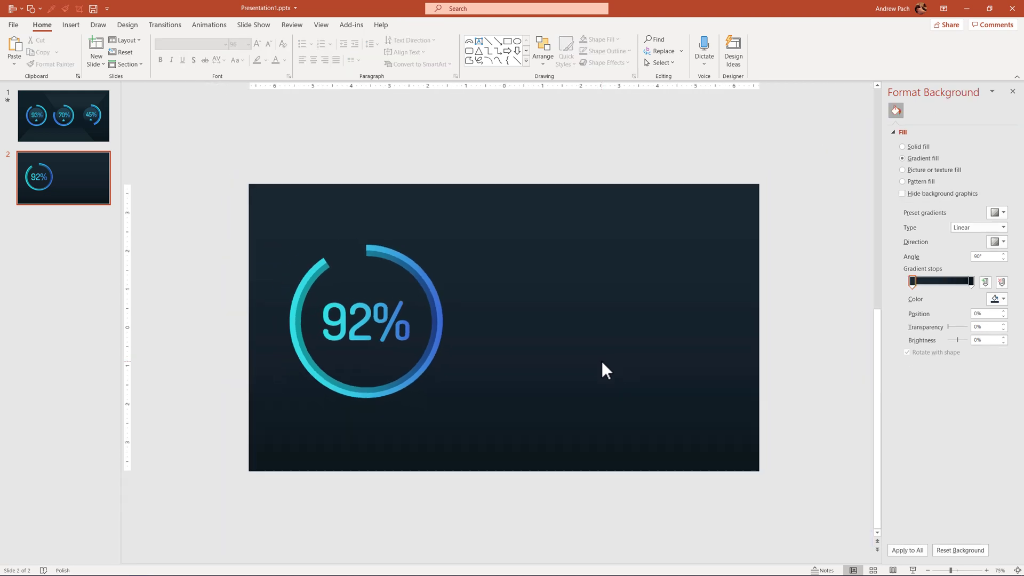
ctrl+scroll(601, 360, up, 1)
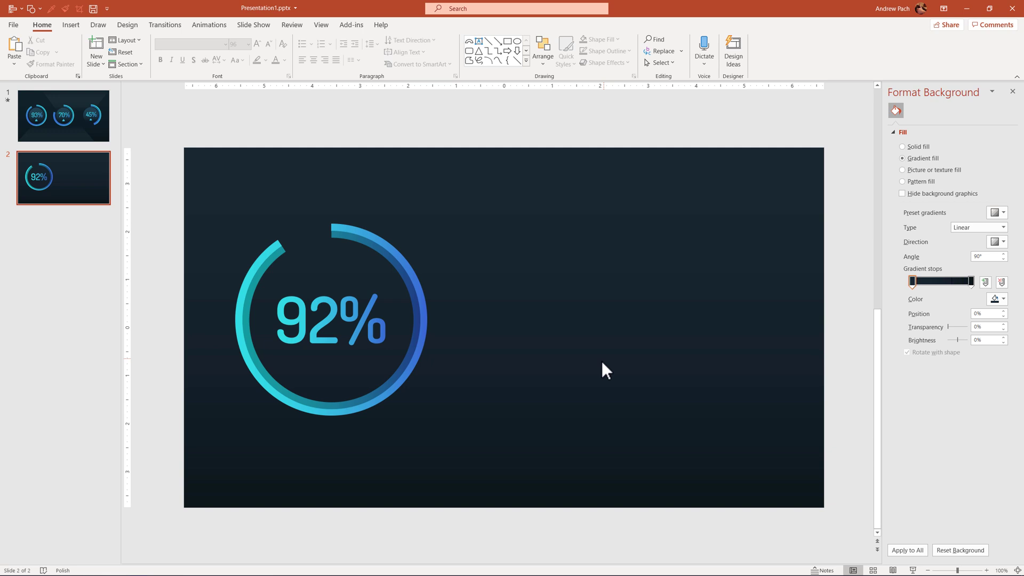
click(74, 127)
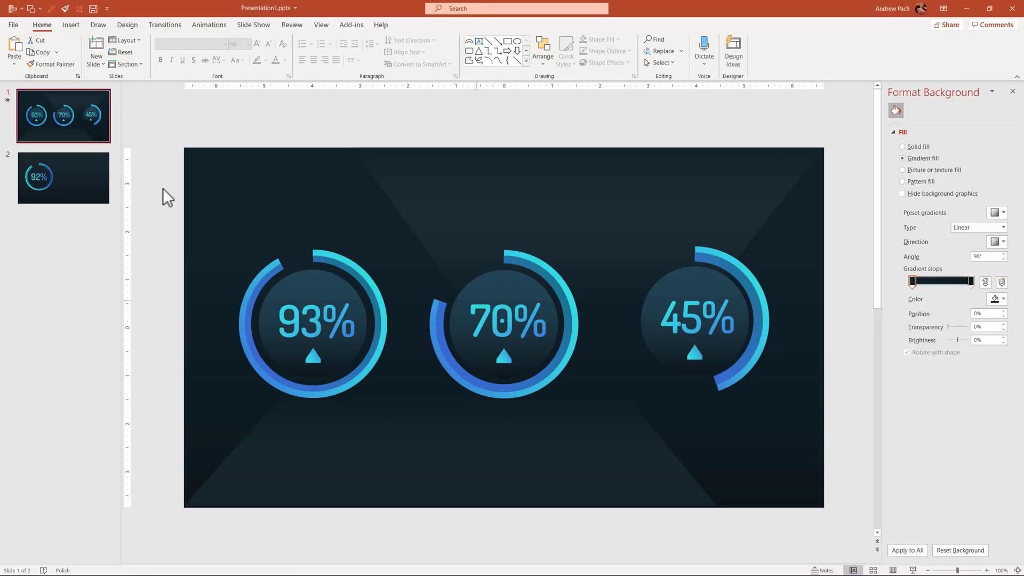
click(52, 193)
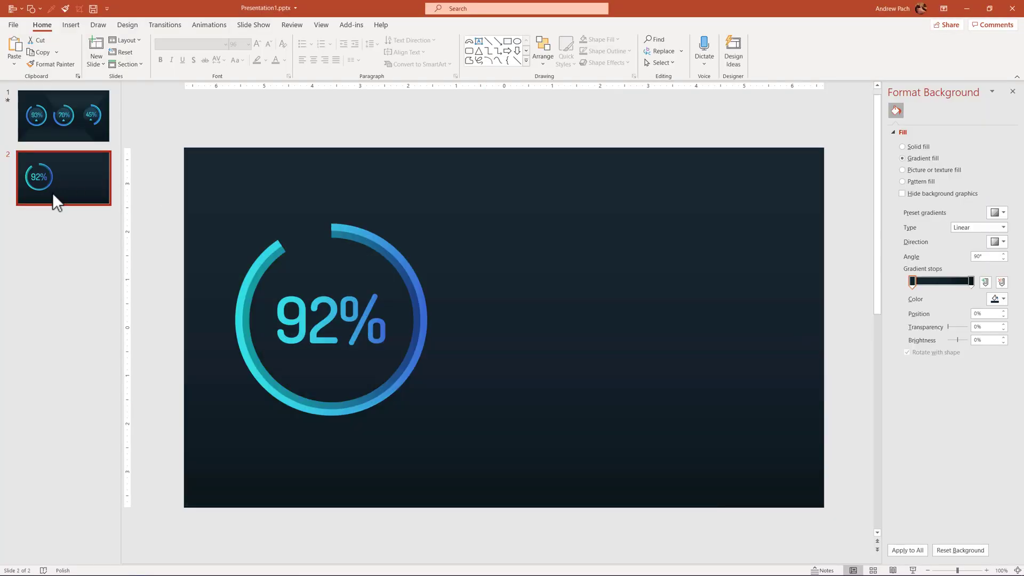
Apply the Wheel entrance animation to both arcs of the 92% ring
click(345, 229)
shift+click(339, 236)
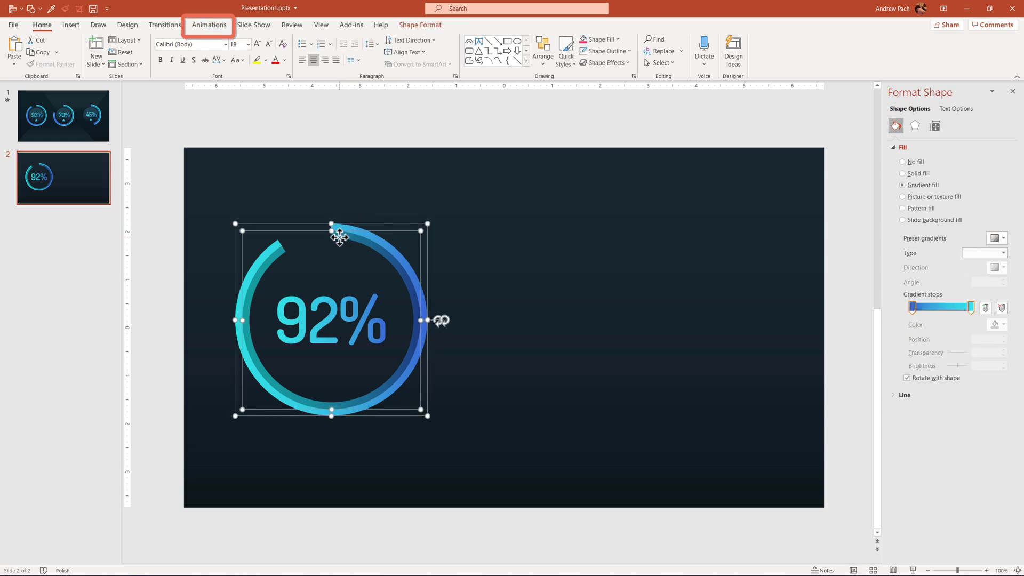
click(214, 26)
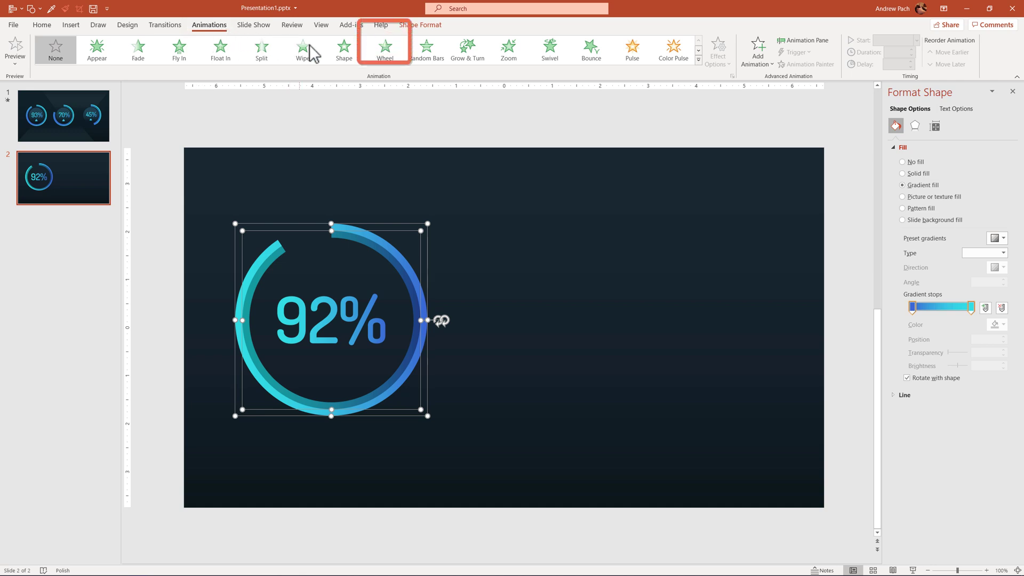
click(381, 57)
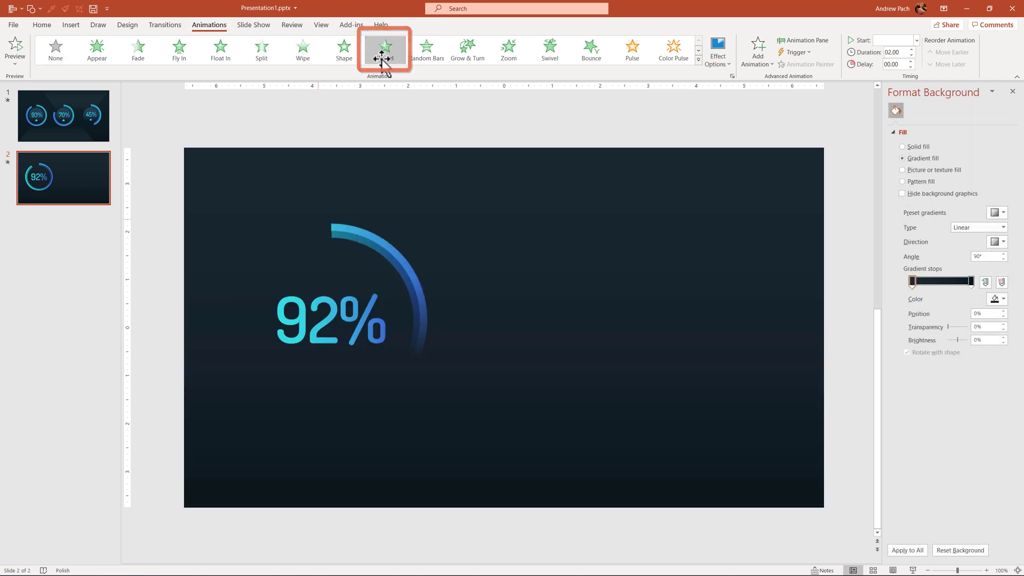
click(332, 228)
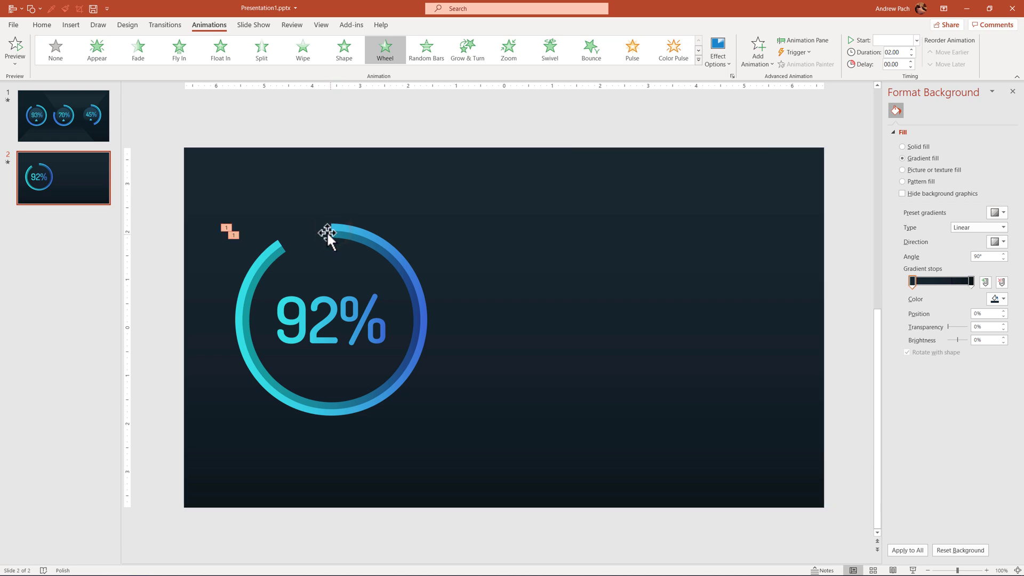
Test a copied arc to the right, shorten it and preview its Wheel animation
click(341, 226)
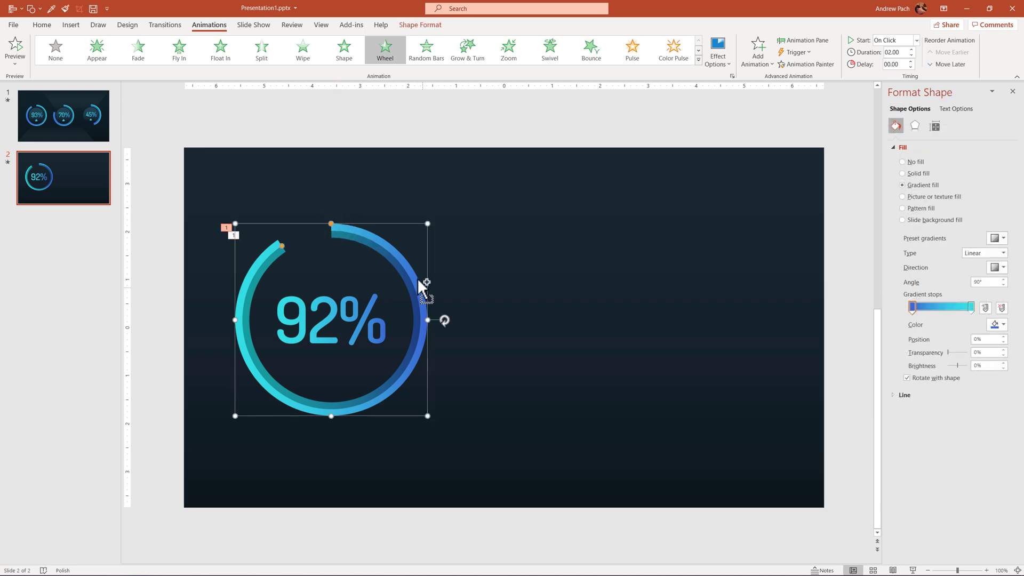
drag(422, 288, 620, 244)
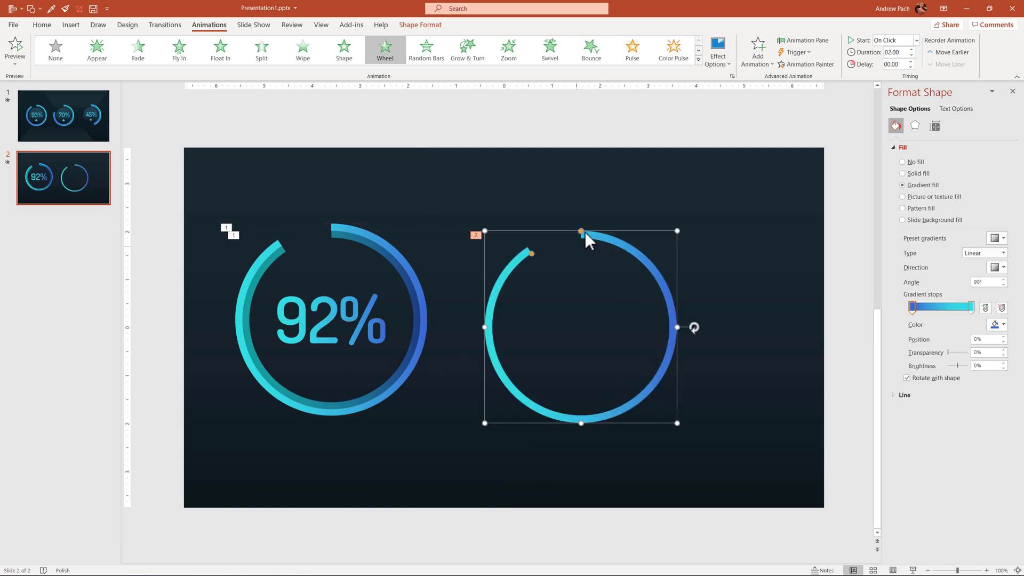
mouse_move(585, 236)
mouse_down()
mouse_move(539, 258)
mouse_move(633, 269)
mouse_move(627, 262)
mouse_up()
click(384, 52)
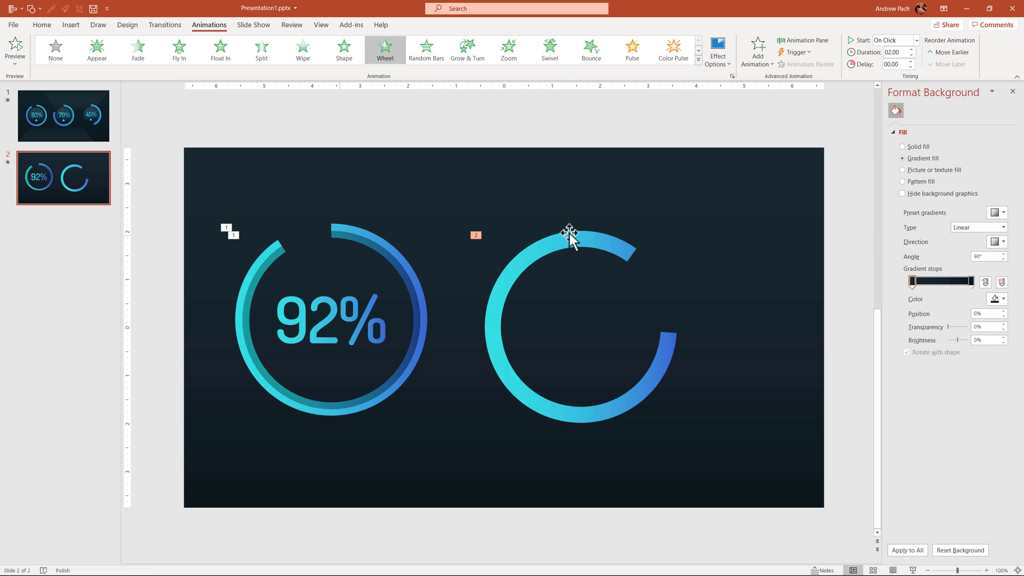
click(347, 232)
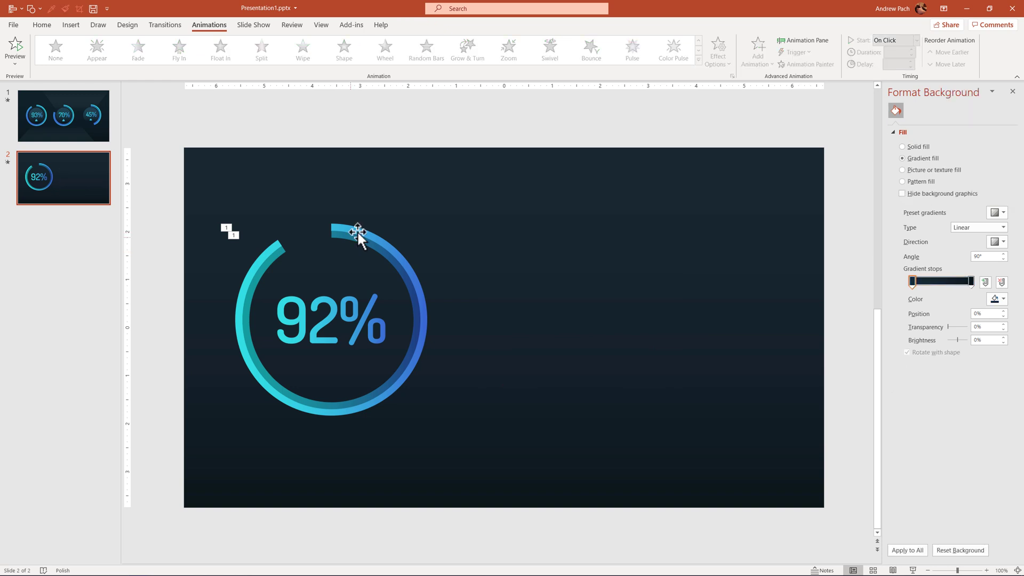
In the Animation Pane, set the inner arc (Block Arc 4) to start With Previous
click(815, 43)
click(1012, 92)
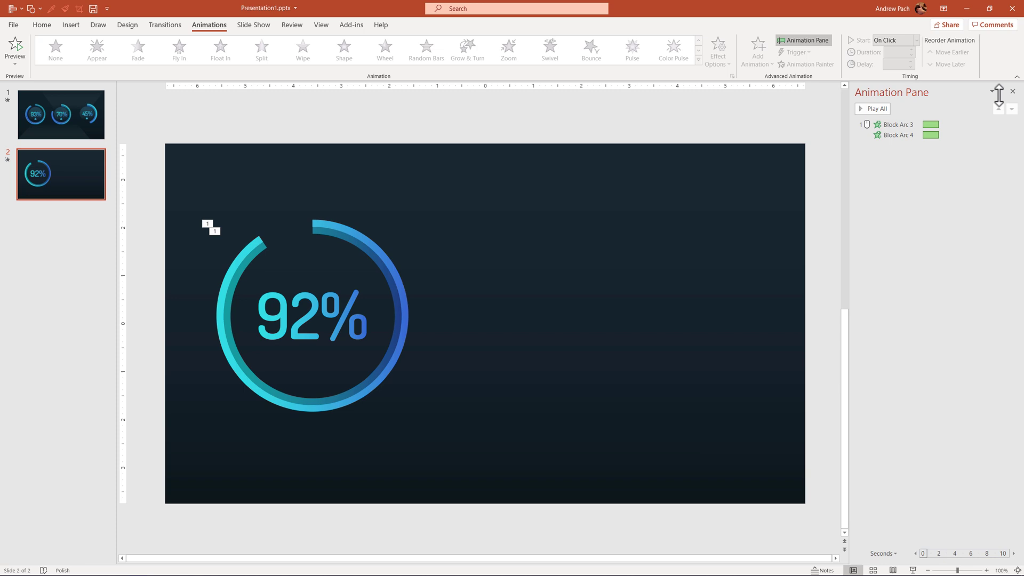
click(897, 125)
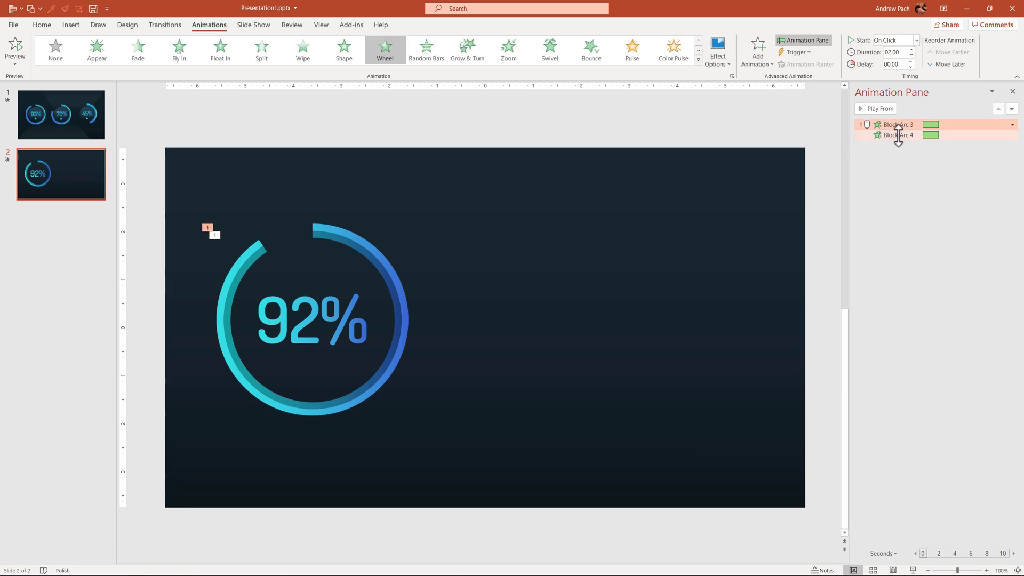
click(898, 135)
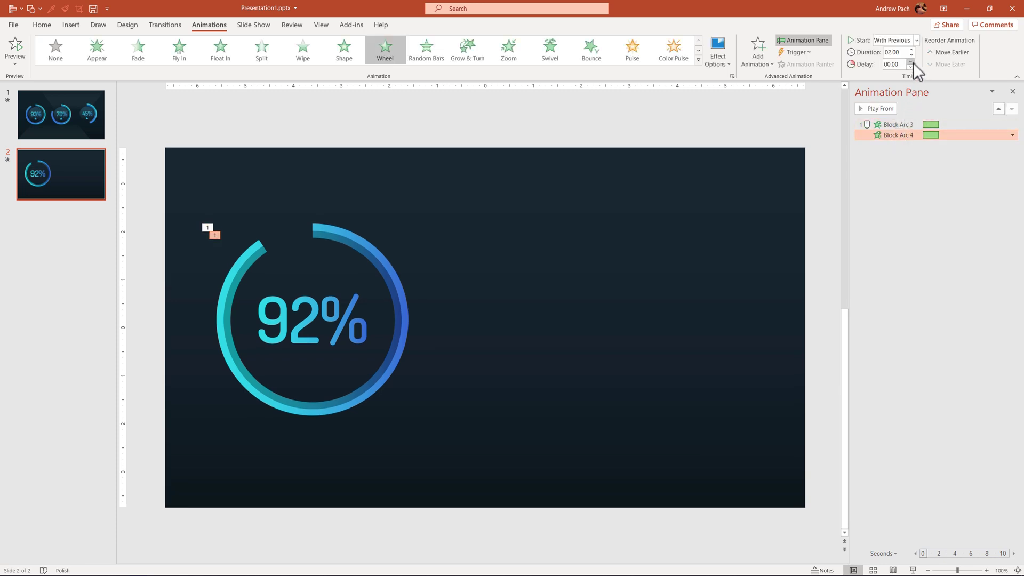
Preview the ring's wheel-in animation, then select the 92% text box
click(895, 125)
click(885, 108)
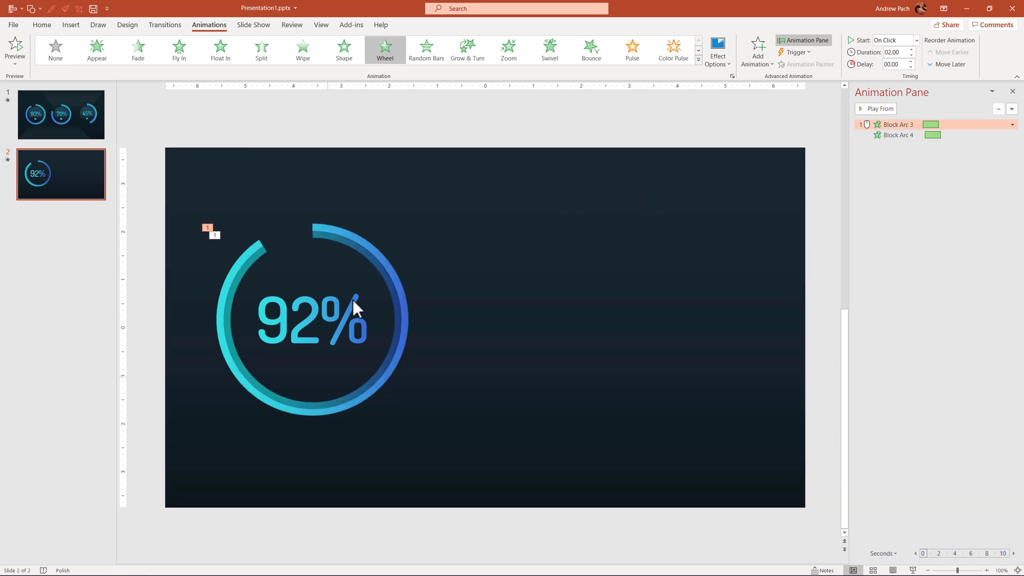
click(326, 304)
click(331, 279)
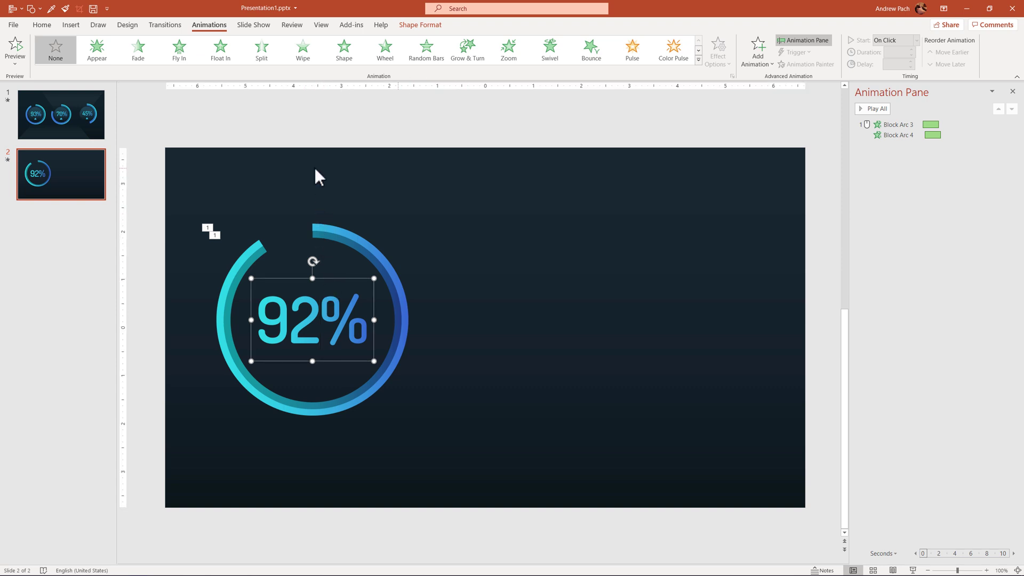
Give the 92% label a Wipe entrance and choose its wipe direction
click(306, 56)
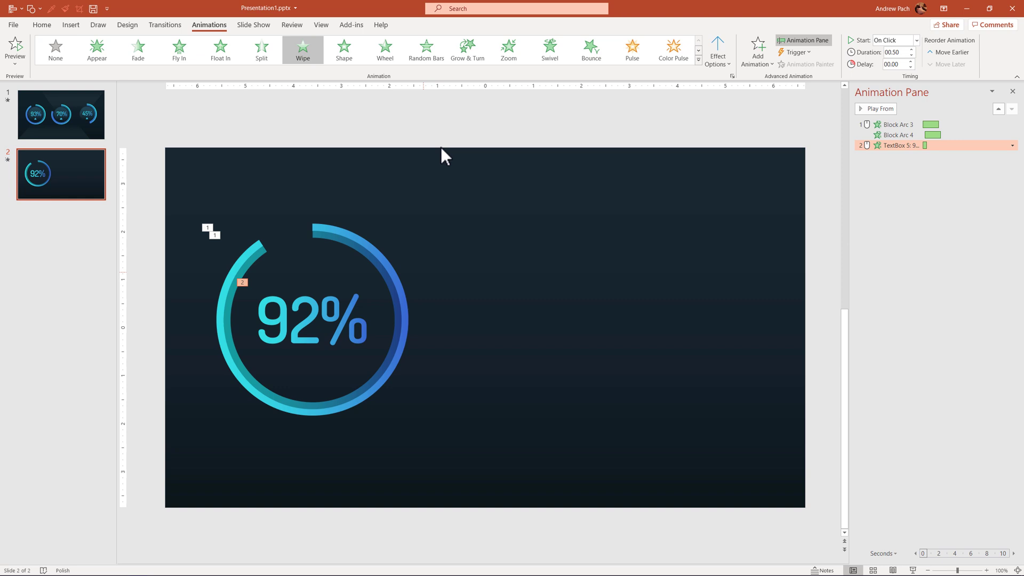
click(717, 65)
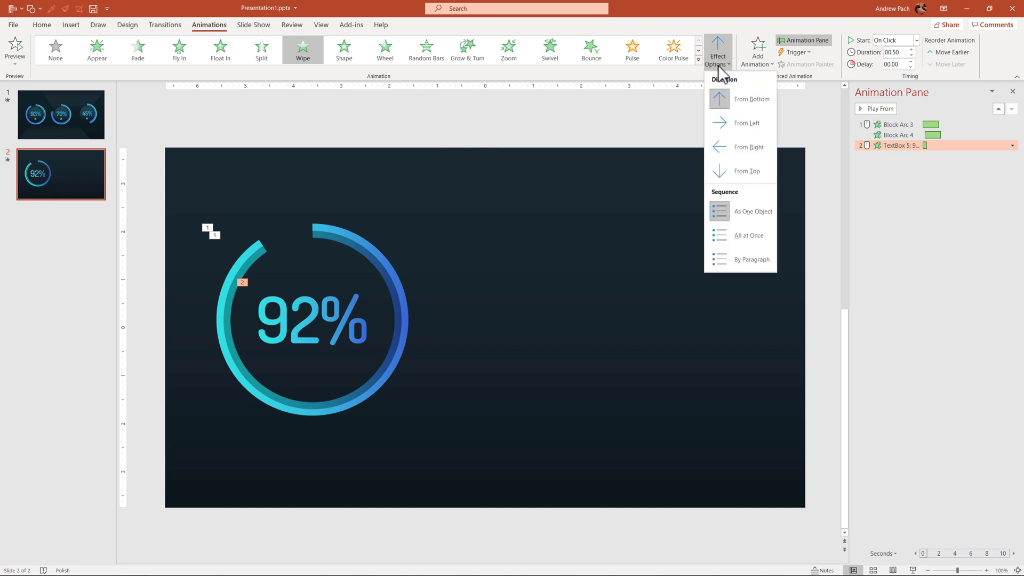
click(762, 144)
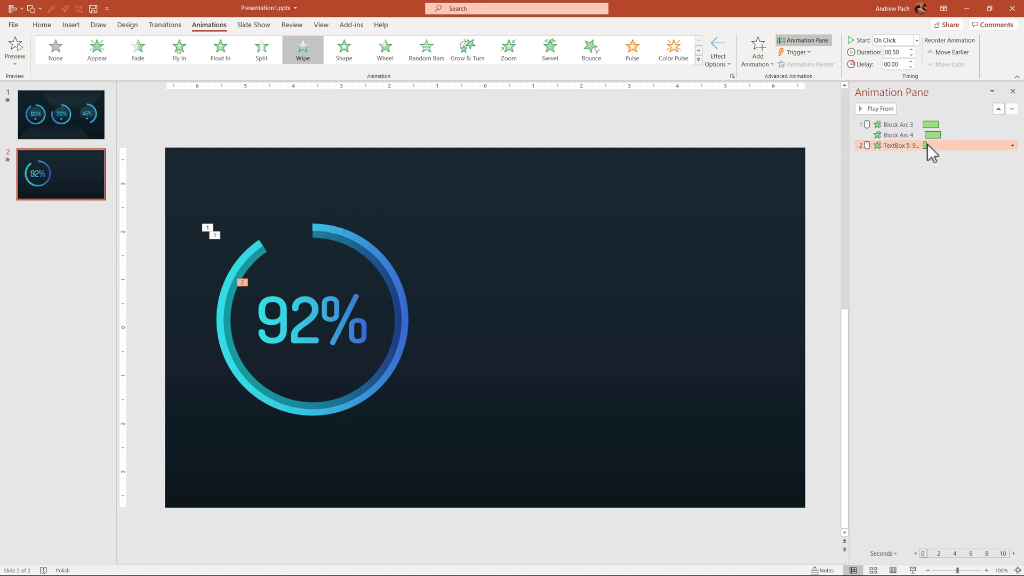
Set the label's Wipe to With Previous, delay 00.50 and duration 01.75
right_click(896, 145)
click(966, 169)
click(911, 62)
click(911, 61)
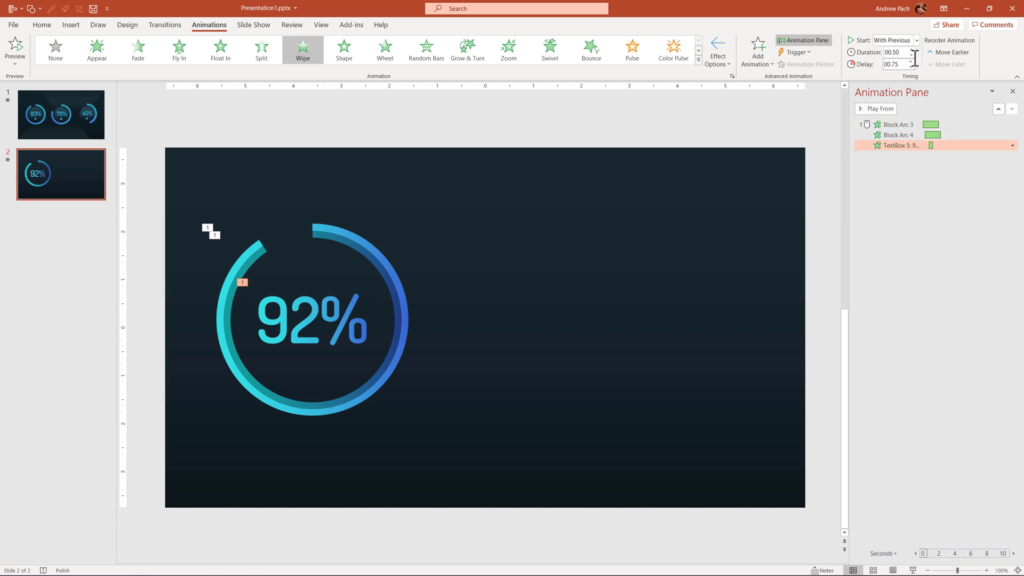
click(910, 49)
click(910, 49)
click(911, 49)
click(911, 49)
click(911, 49)
Preview the ring and 92% label animations together
click(885, 108)
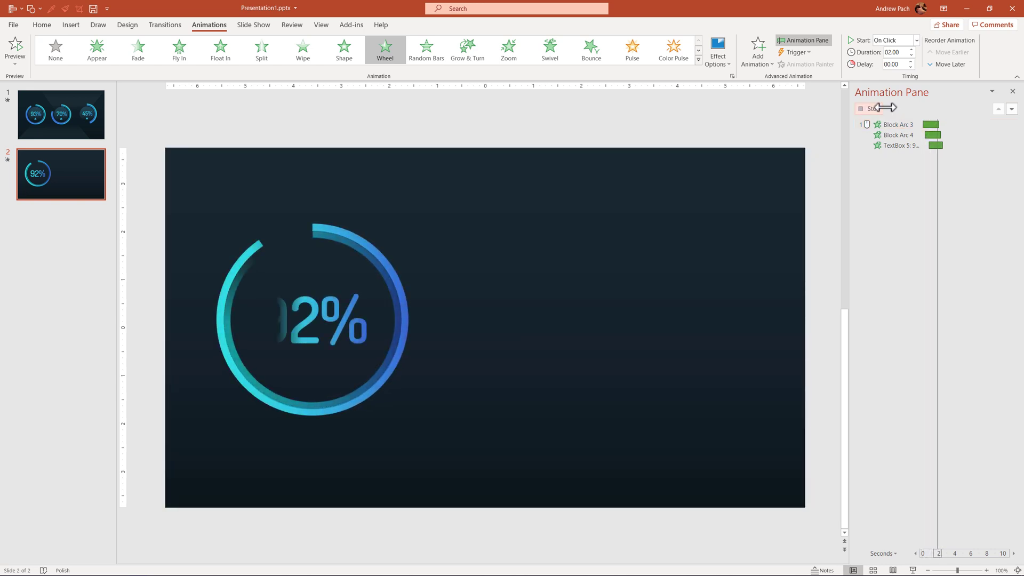
click(915, 145)
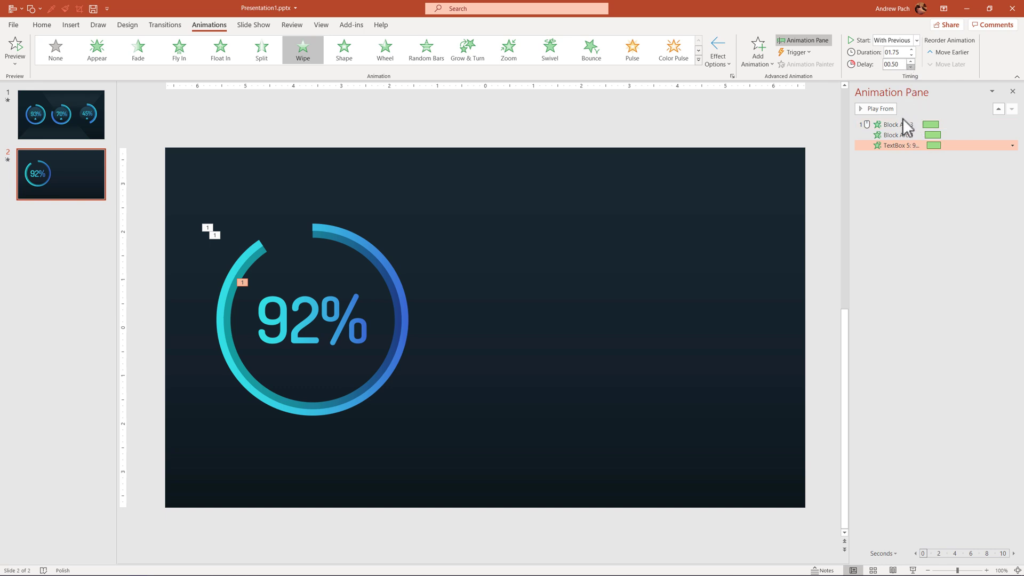
click(874, 108)
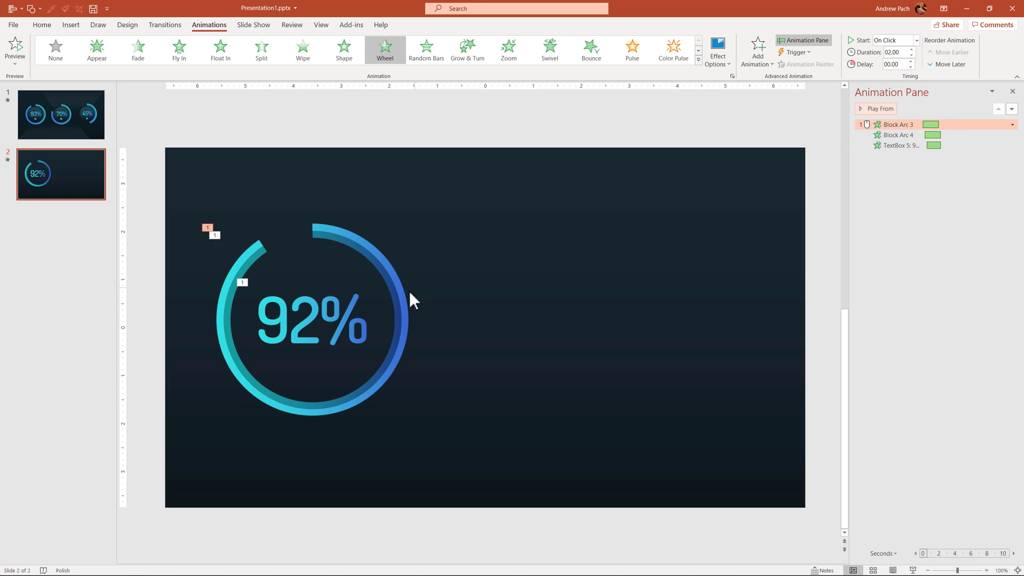
Duplicate the outer gradient arc to the right, shorten its sweep, and give it a Wheel entrance
click(373, 250)
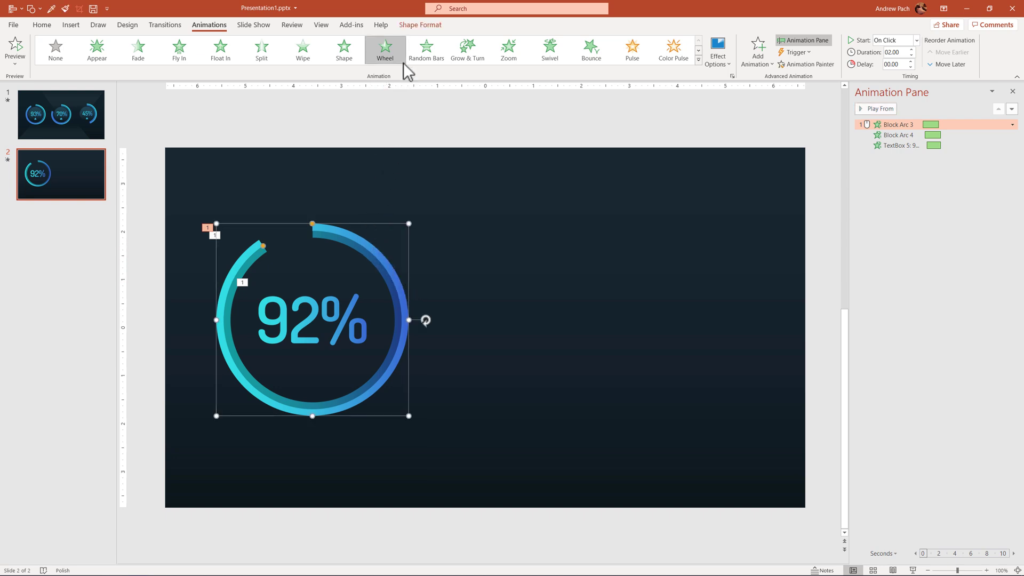
key(ctrl+c)
key(ctrl+v)
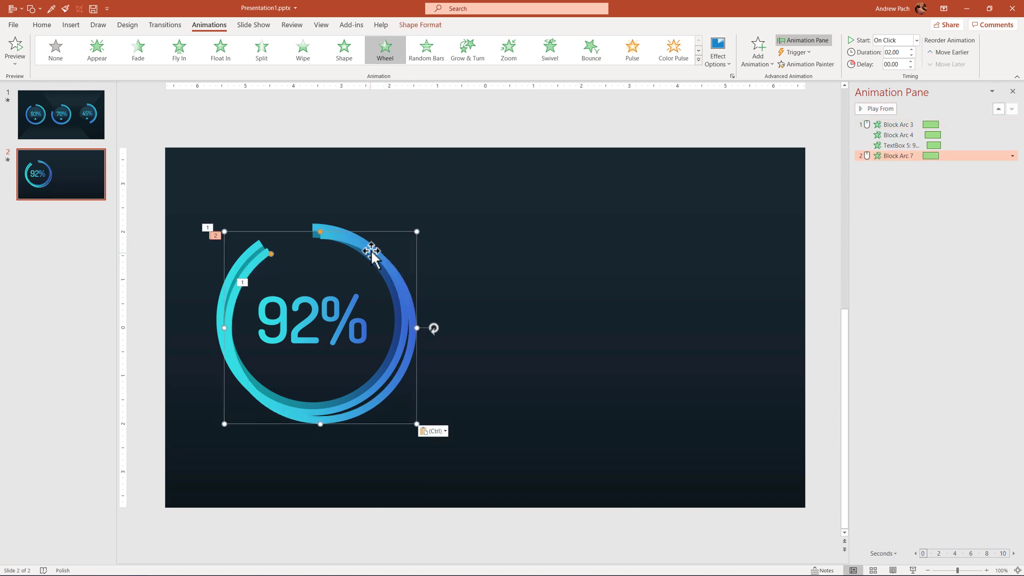
drag(373, 254, 617, 245)
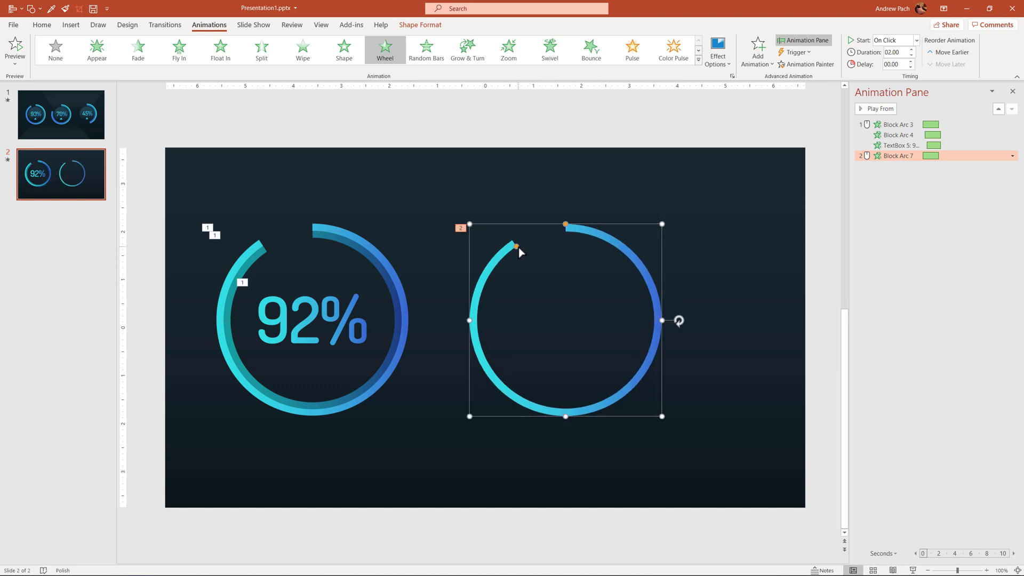
mouse_move(516, 247)
mouse_down()
mouse_move(491, 303)
mouse_move(505, 366)
mouse_move(573, 399)
mouse_move(609, 389)
mouse_up()
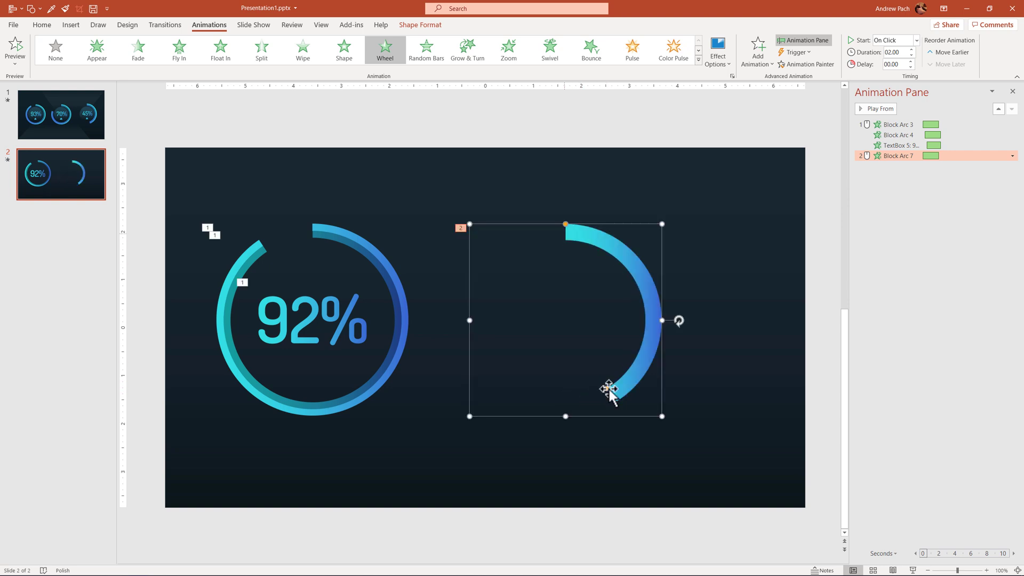
click(392, 50)
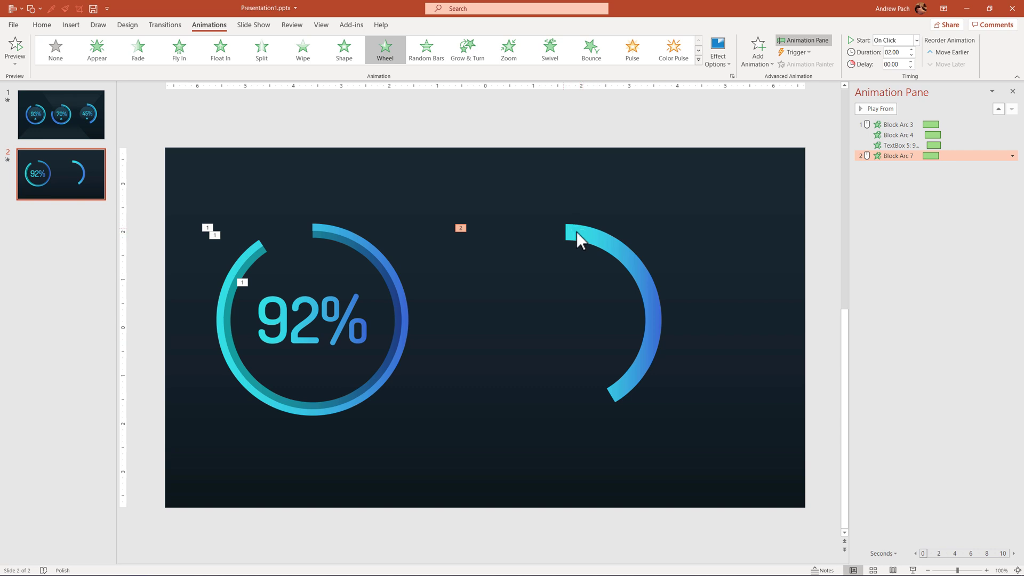
click(654, 325)
mouse_move(611, 382)
mouse_down()
mouse_move(654, 339)
mouse_move(637, 372)
mouse_up()
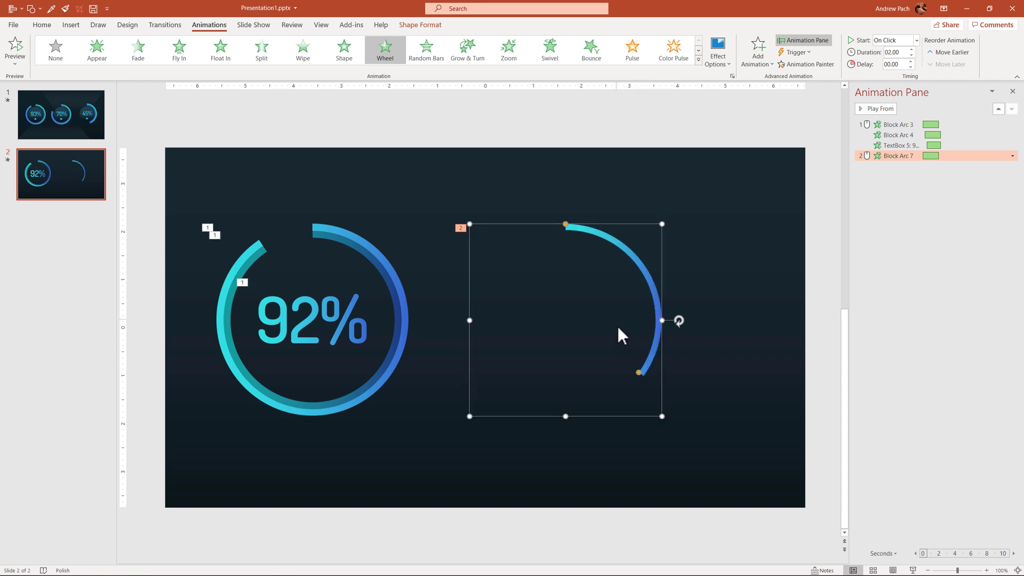
Change the right arc's entrance to Wipe From Top
click(307, 60)
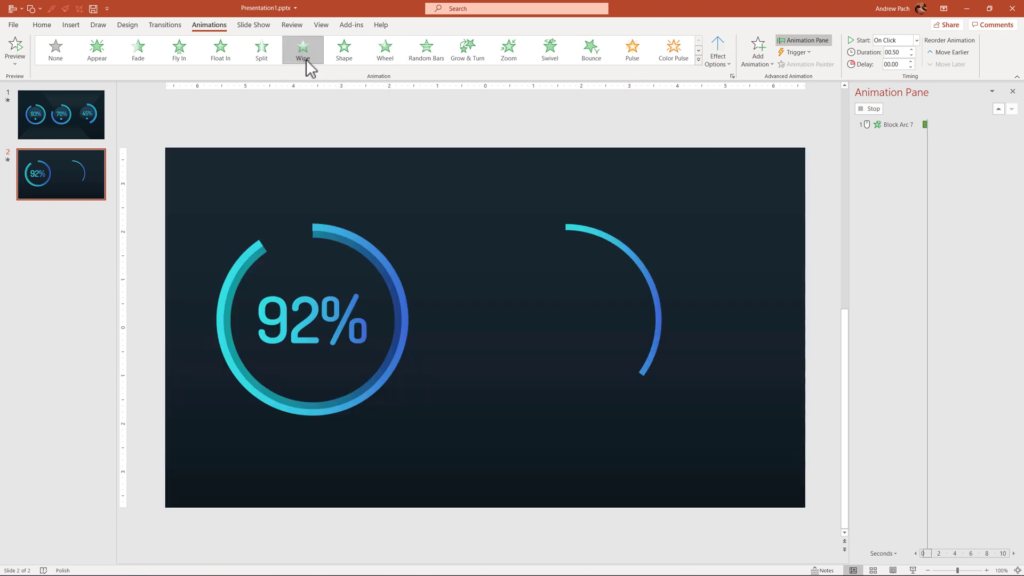
click(724, 63)
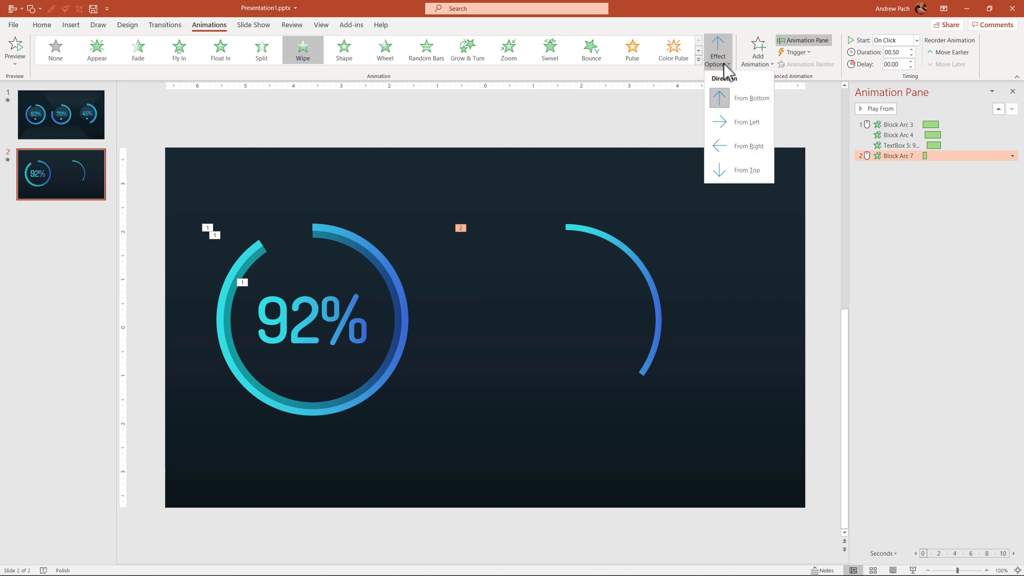
click(747, 171)
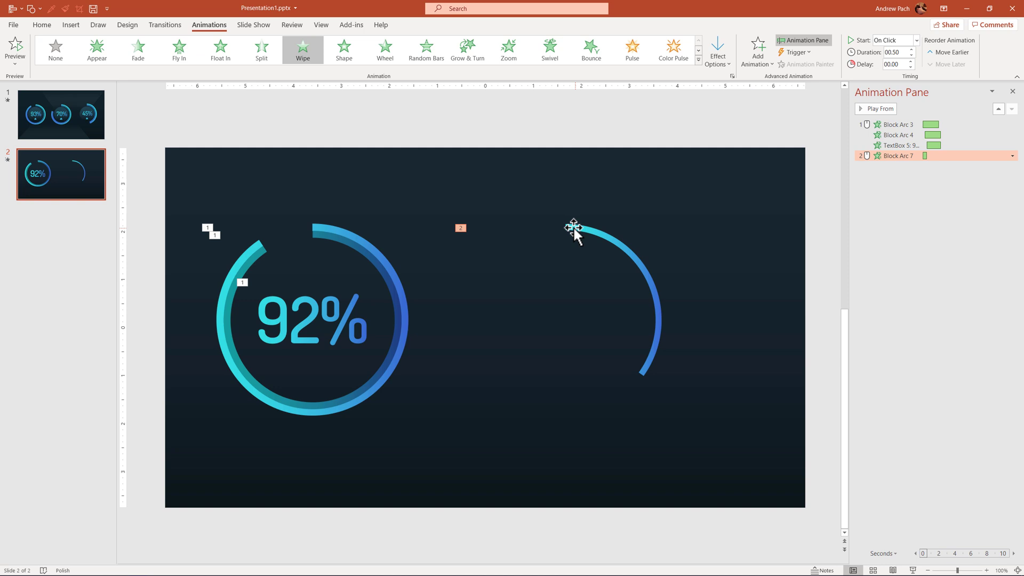
Copy the arc to the middle, give it Wheel, and extend it almost to a full ring
click(575, 227)
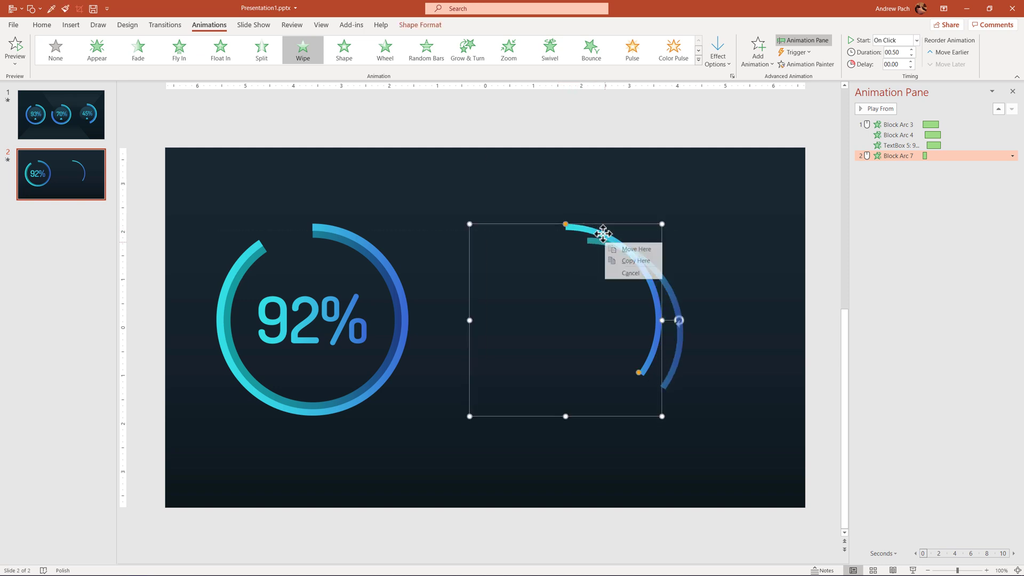
click(593, 206)
click(591, 231)
drag(590, 231, 528, 265)
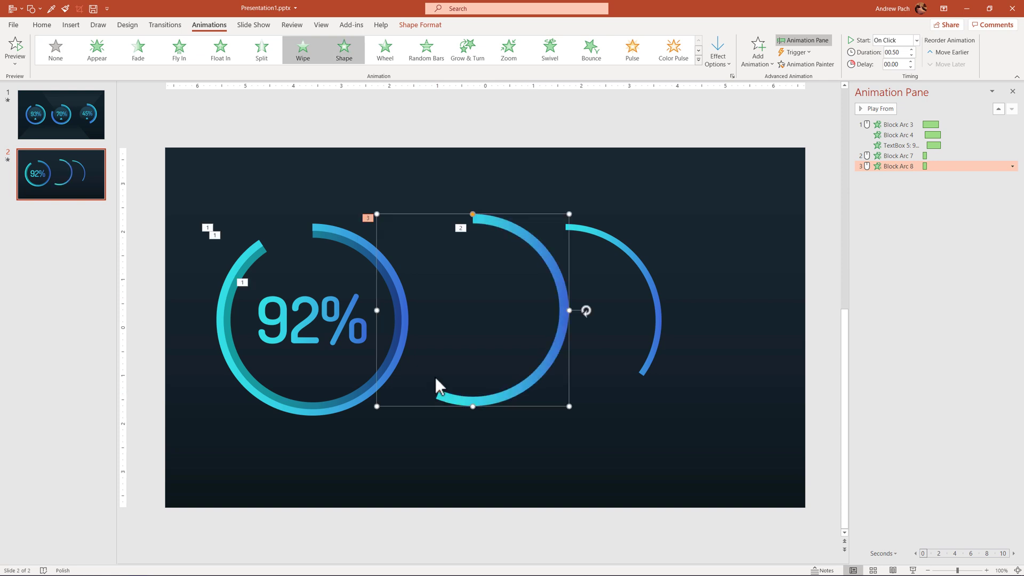
click(383, 51)
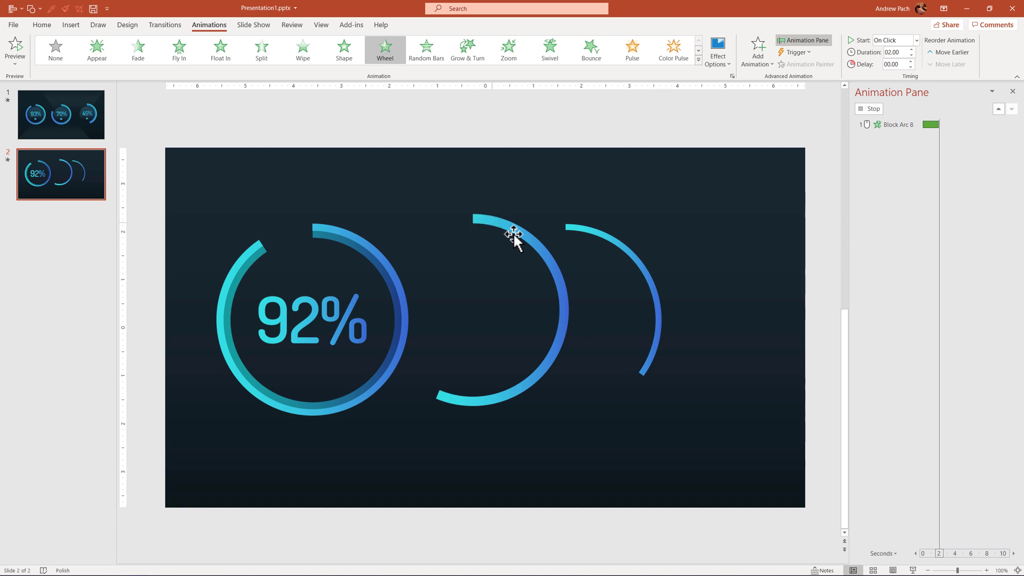
click(451, 399)
drag(447, 393, 388, 331)
click(378, 42)
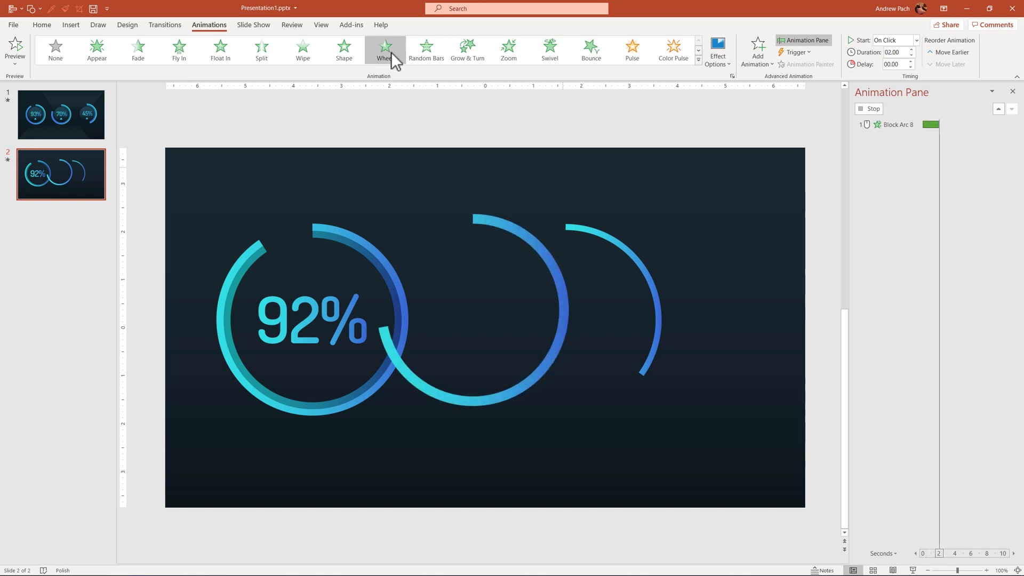
Move the right arc further right, extend it to a half circle wiping From Top, then return to slide 1
drag(626, 248, 715, 243)
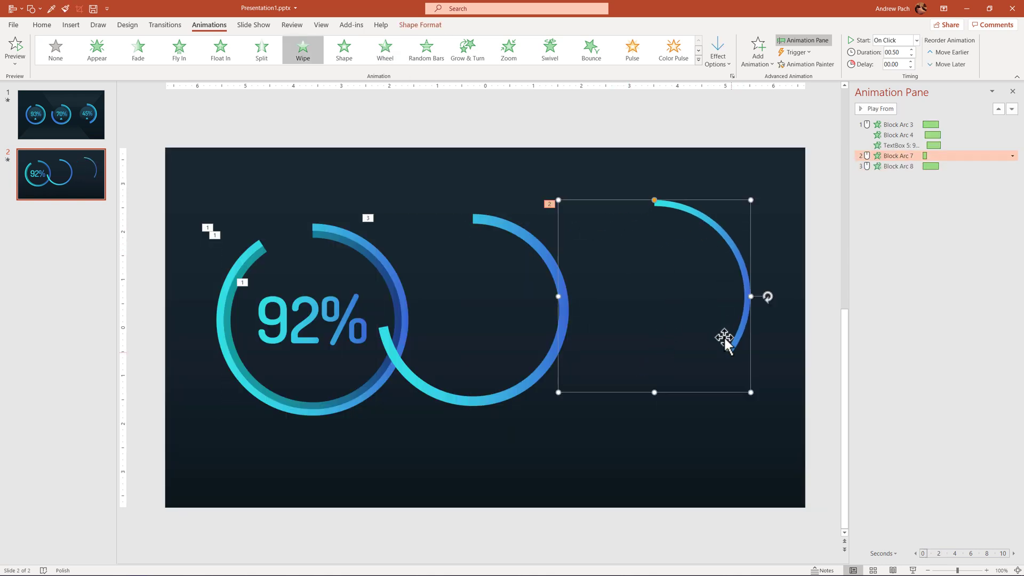
drag(729, 345, 650, 382)
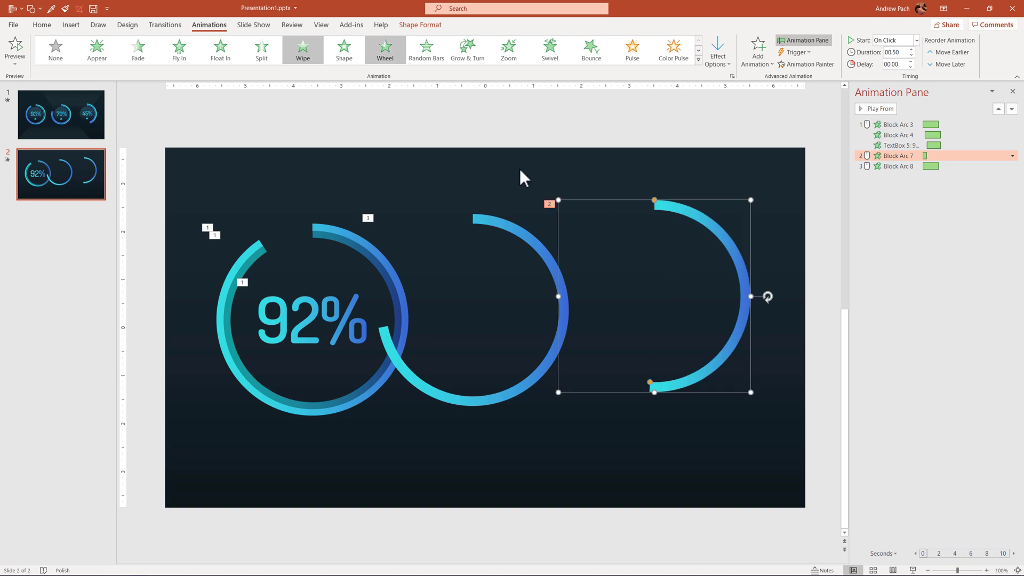
click(312, 53)
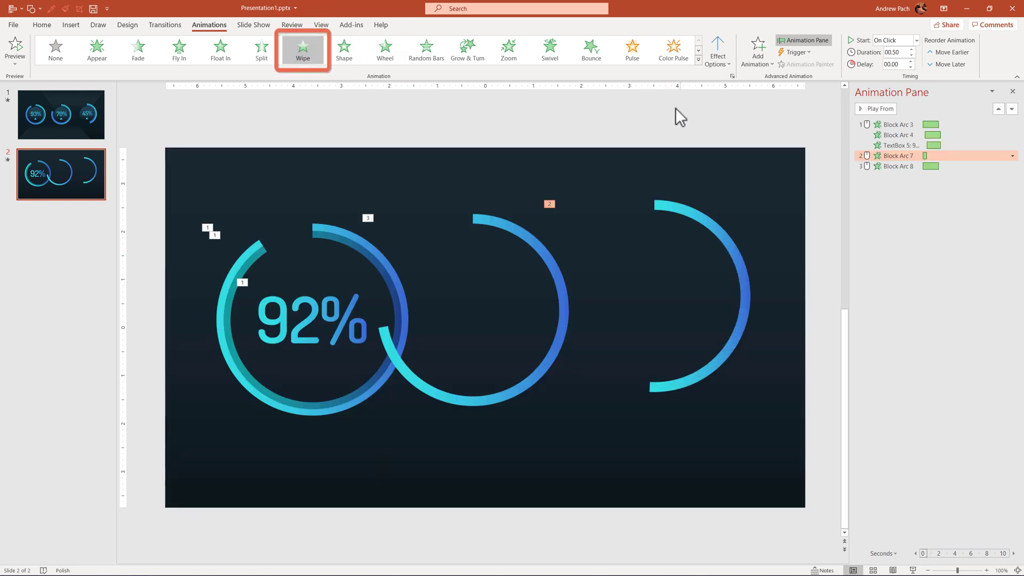
click(714, 53)
click(730, 172)
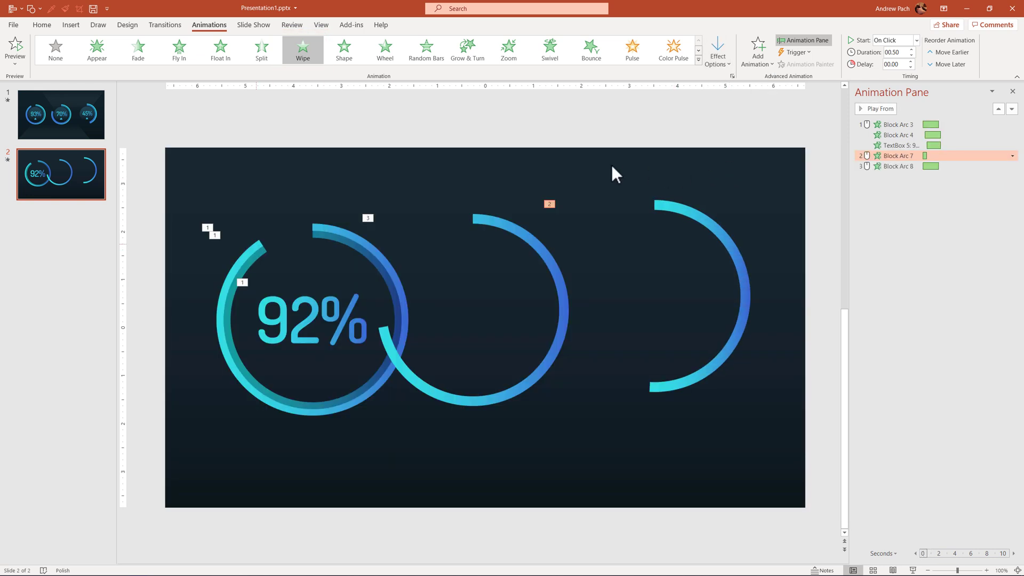
click(68, 130)
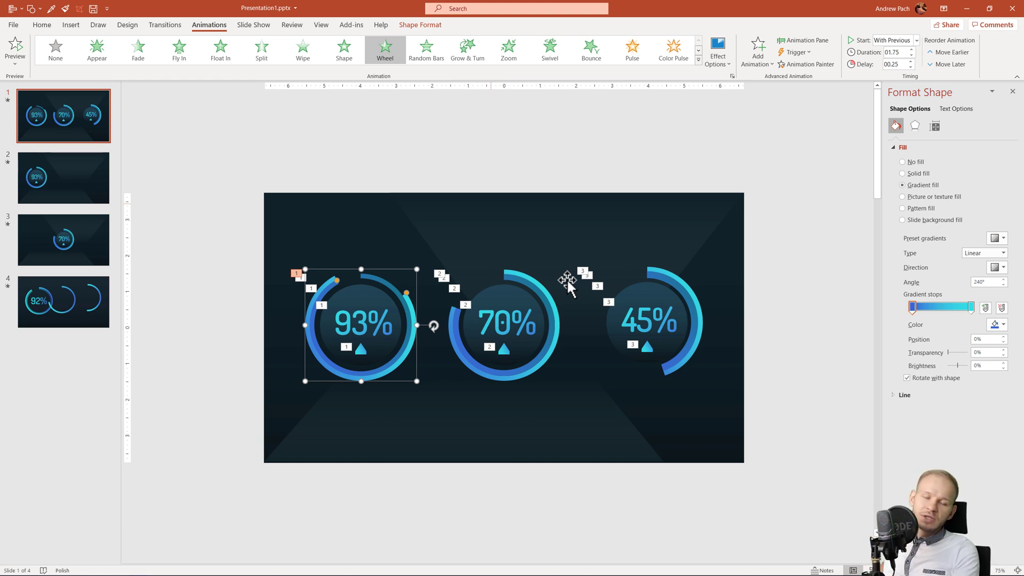
Select the large translucent overlay shape on slide 1 to view its gradient fill
click(495, 200)
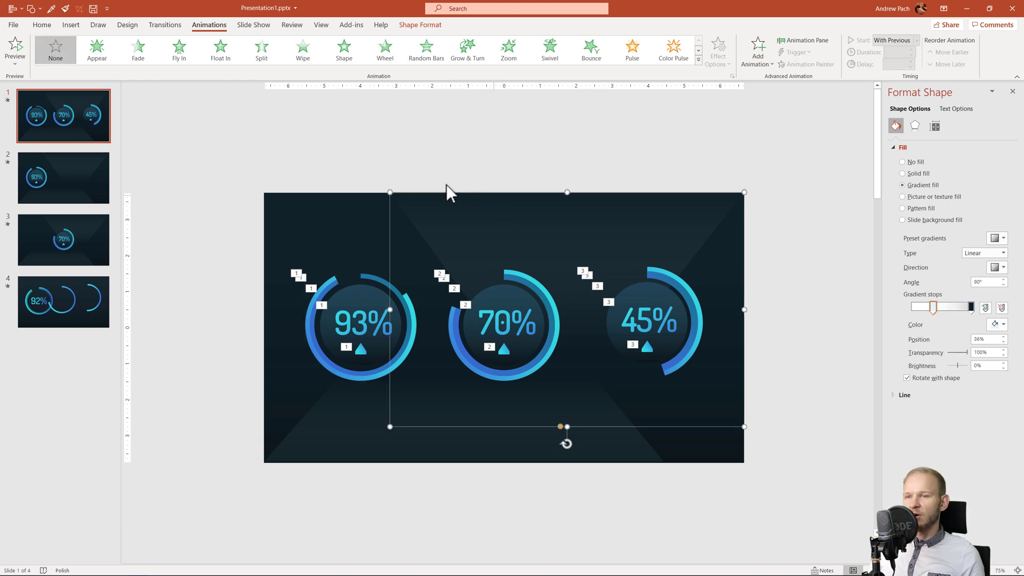